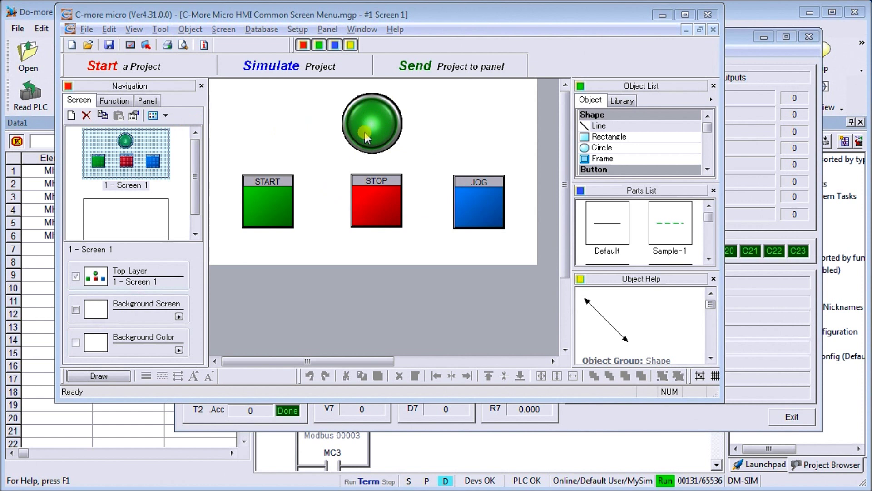
- Create a new screen with number 100 and the name "Background Menu"
left_click(196, 234)
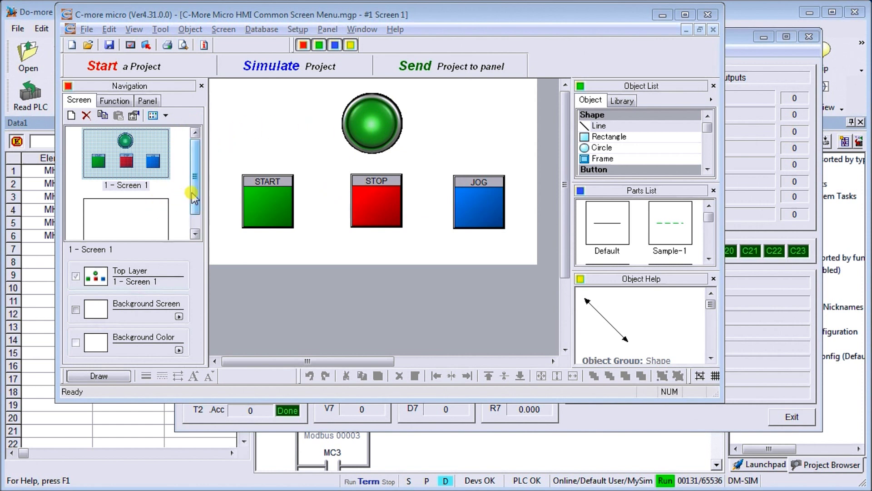
left_click(150, 211)
scroll(191, 191, "up", 3)
left_click(160, 163)
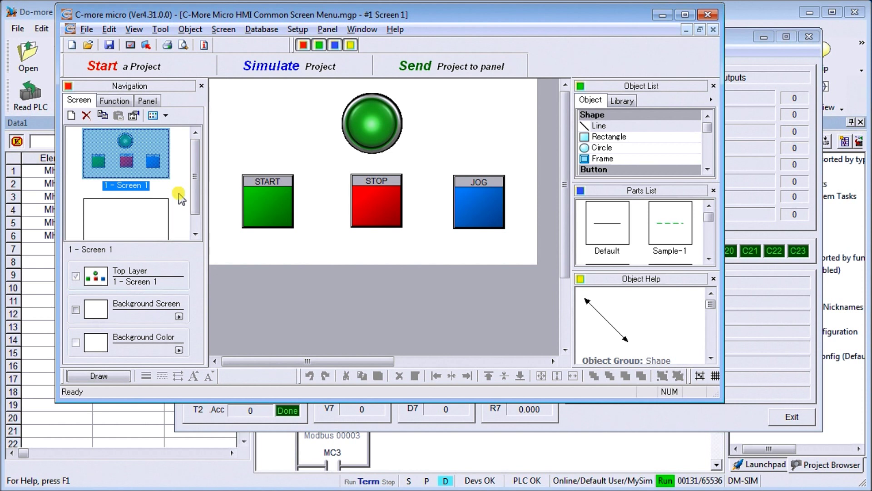
left_click(70, 116)
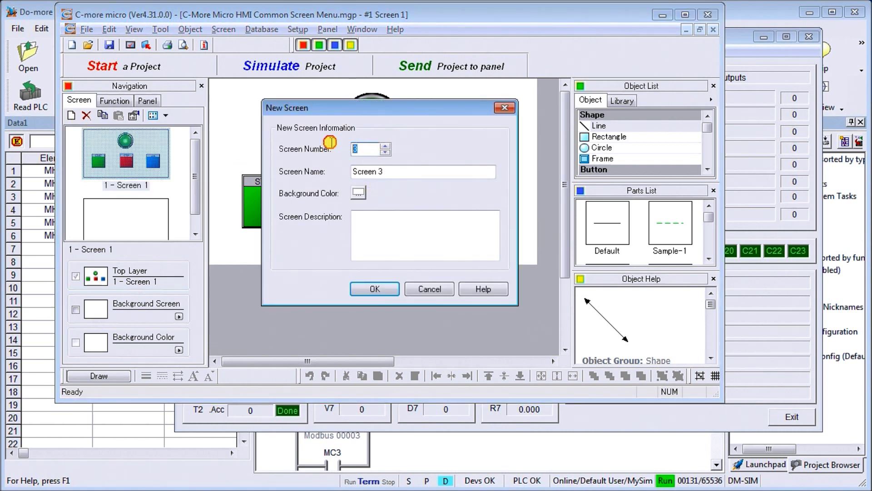
type("100")
left_click_drag(386, 172, 362, 175)
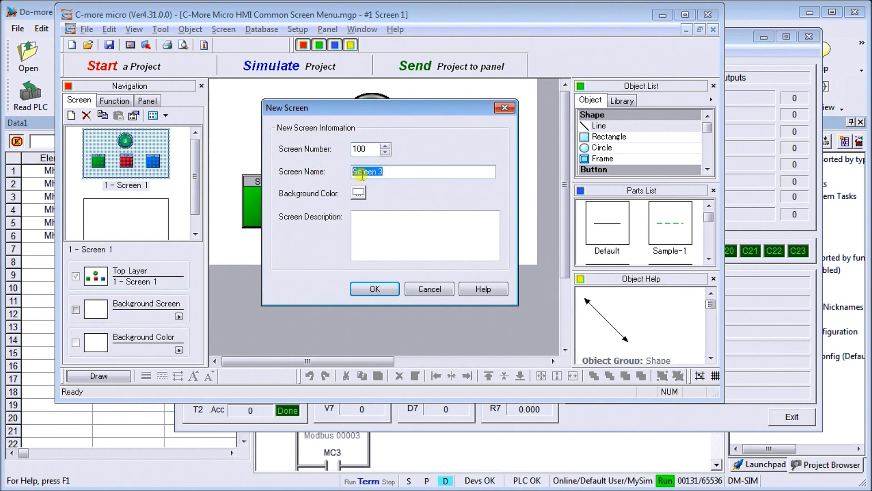
type("Background Menu")
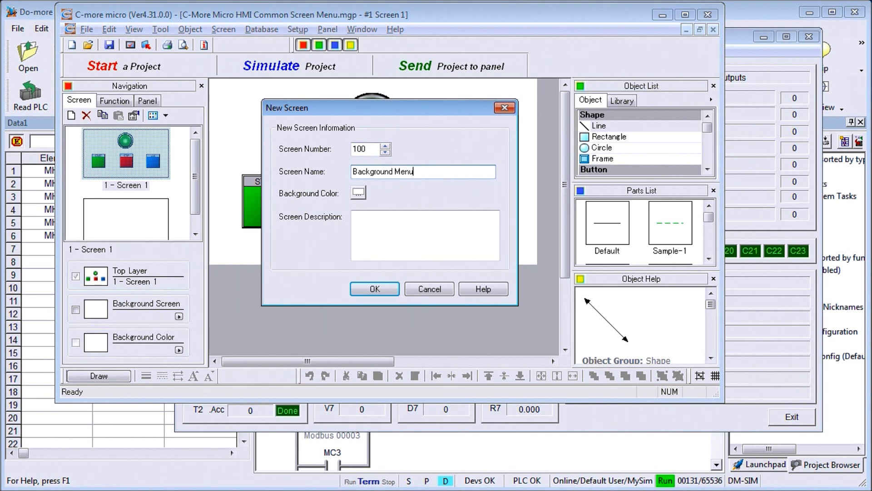
left_click(382, 288)
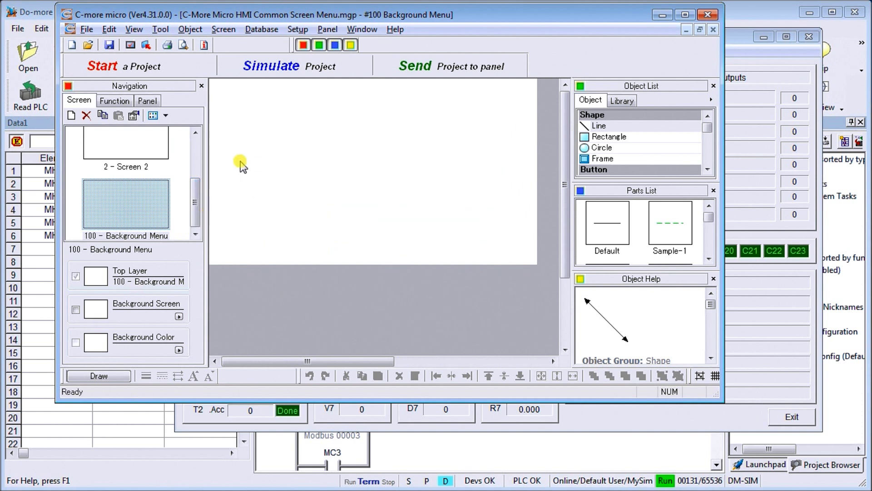
- Set the zoom level of the Background Menu screen to 100 %
left_click(140, 30)
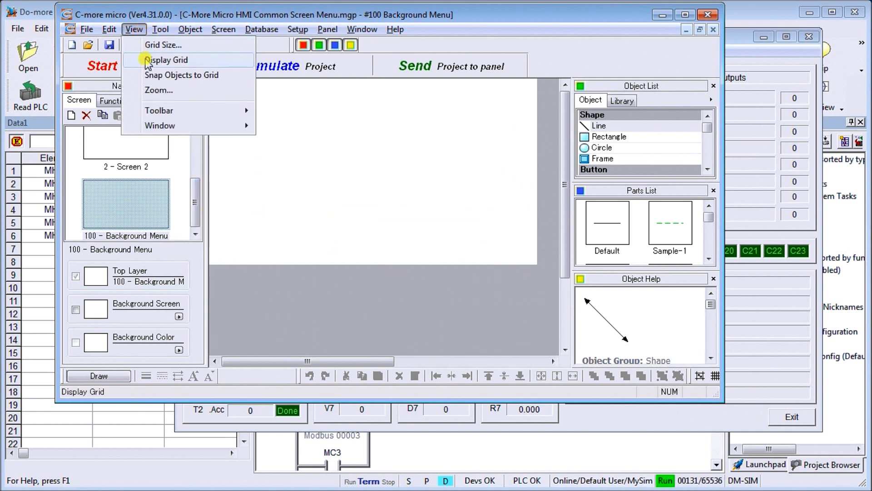
left_click(154, 90)
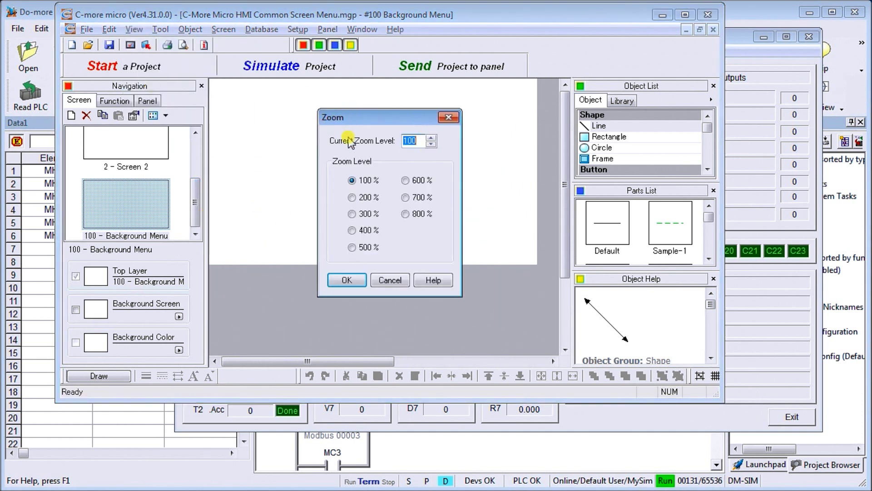
left_click(354, 281)
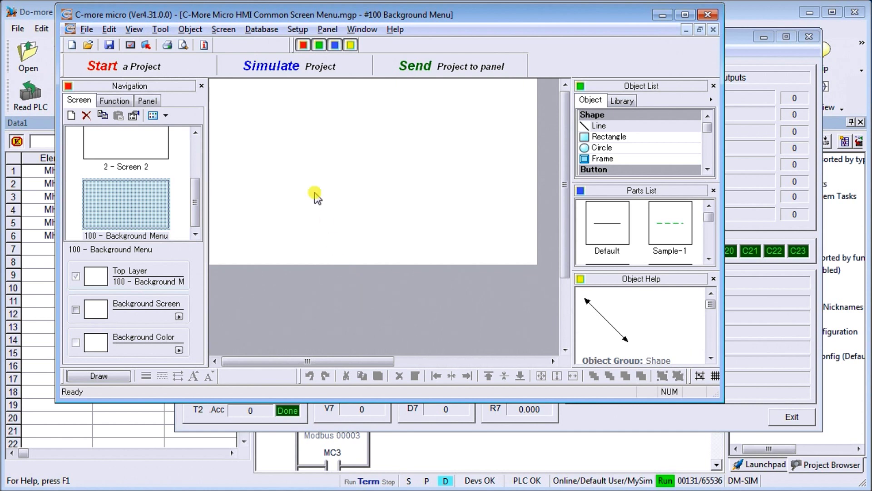
- Display the grid and set its horizontal and vertical size to 8 pixels
left_click(133, 30)
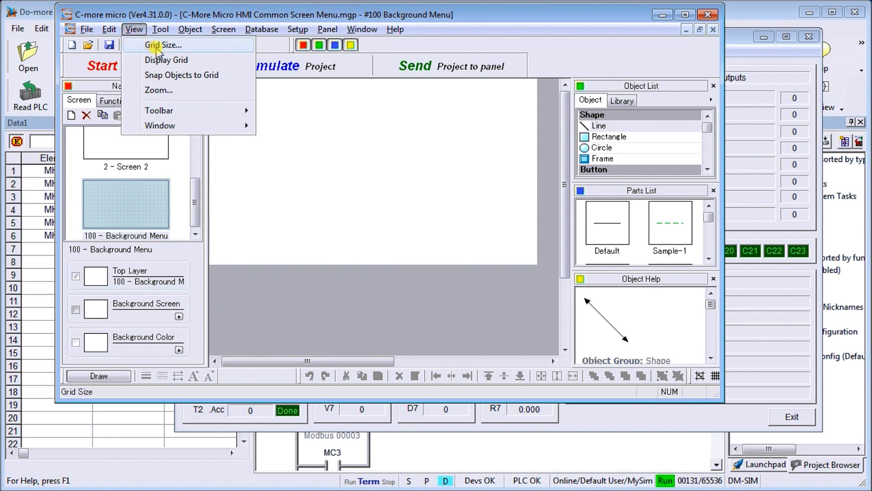
left_click(162, 60)
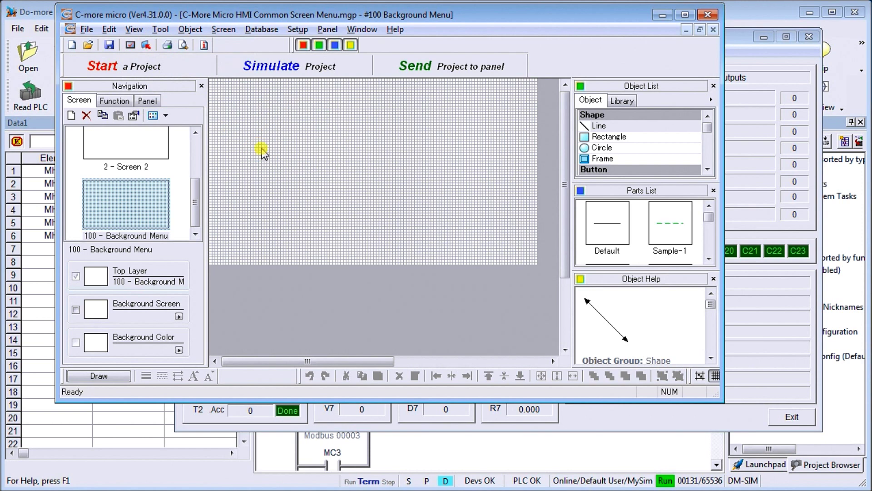
left_click(136, 34)
left_click(156, 44)
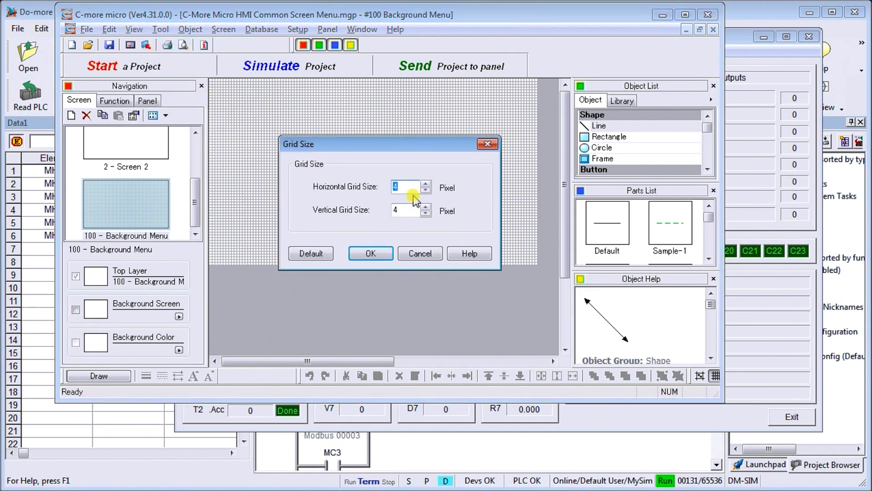
type("8")
double_click(403, 210)
type("8")
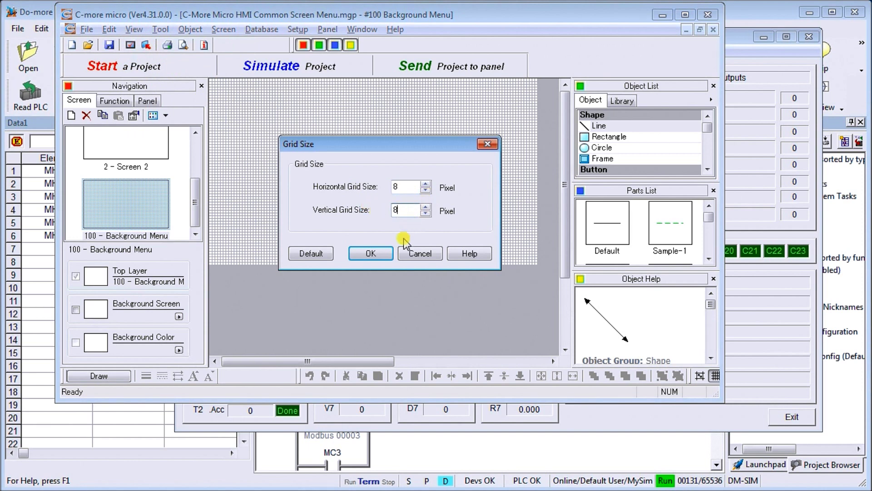
left_click(368, 253)
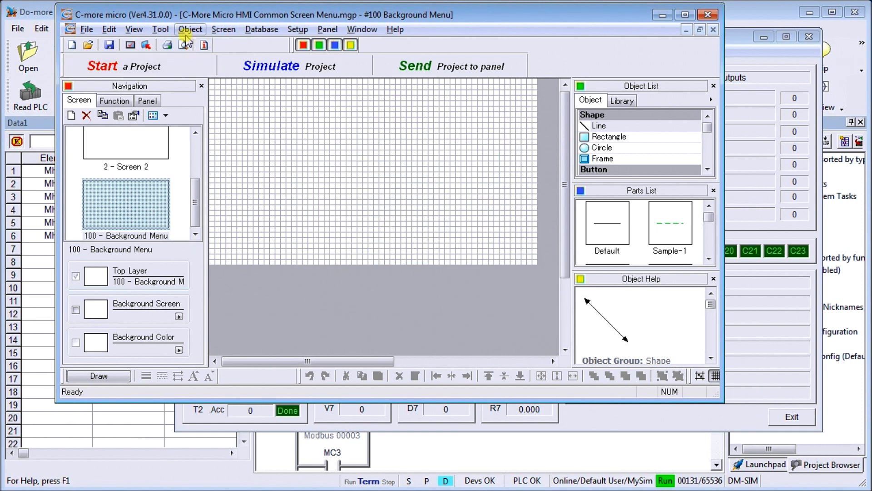
- Enable snapping of objects to the grid
left_click(134, 29)
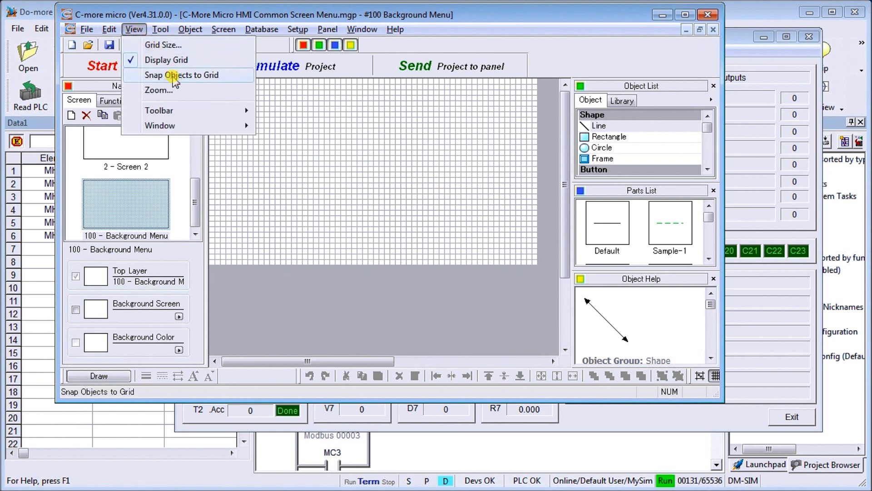
left_click(174, 75)
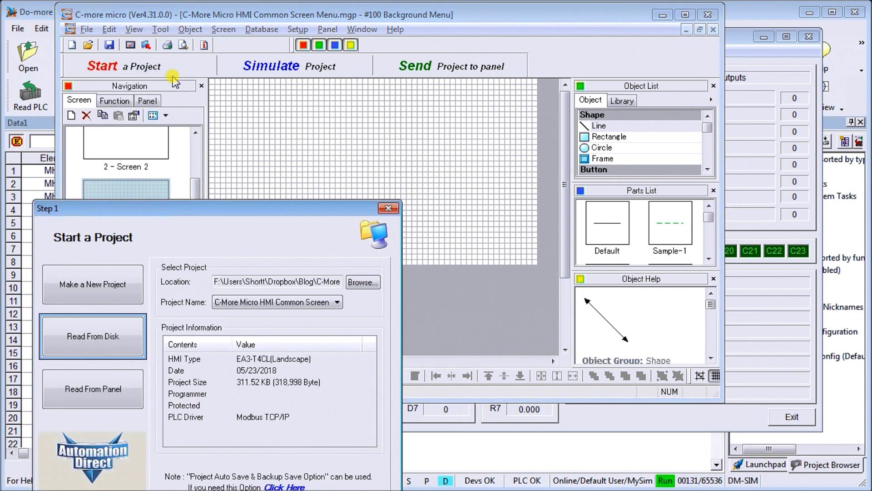
left_click(388, 208)
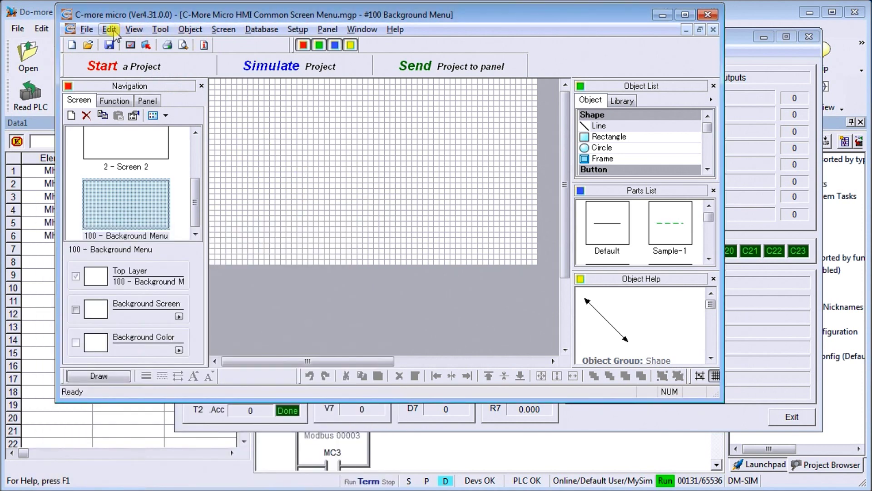
left_click(132, 30)
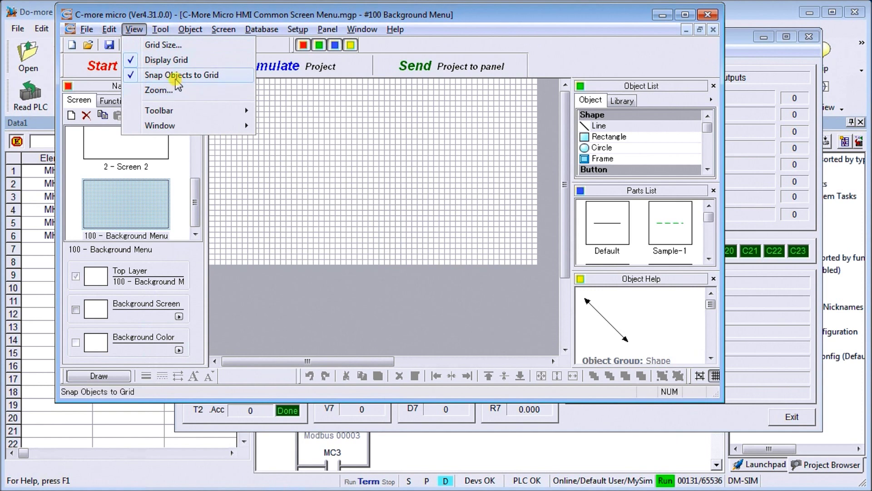
left_click(368, 309)
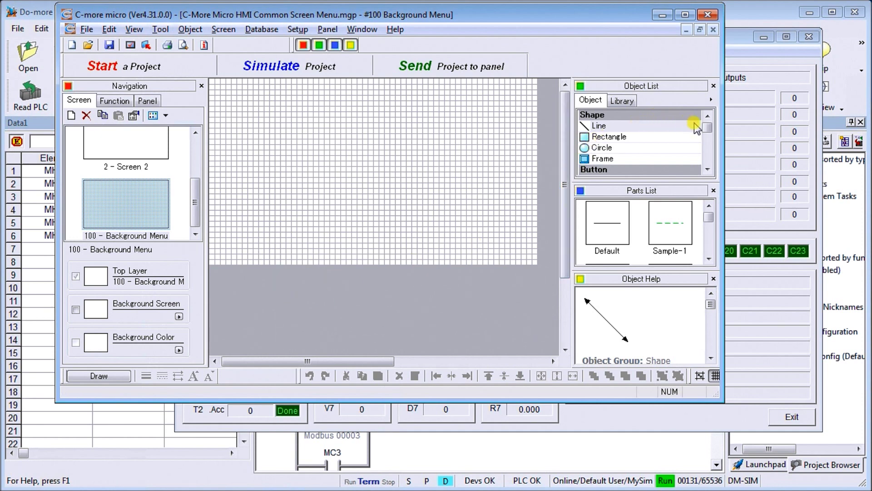
- Add a Screen Change Push Button with the text "Main Menu" that goes to Screen 1 near the screen's lower-left corner
left_click_drag(707, 127, 711, 160)
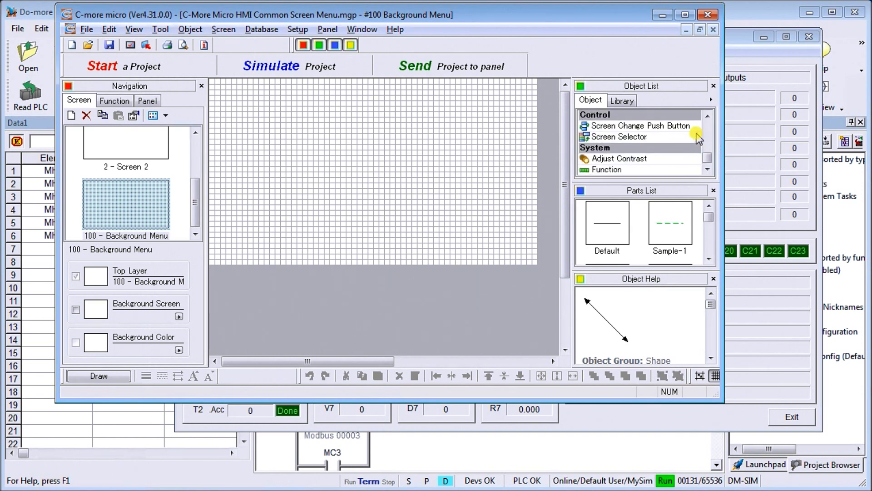
left_click(622, 126)
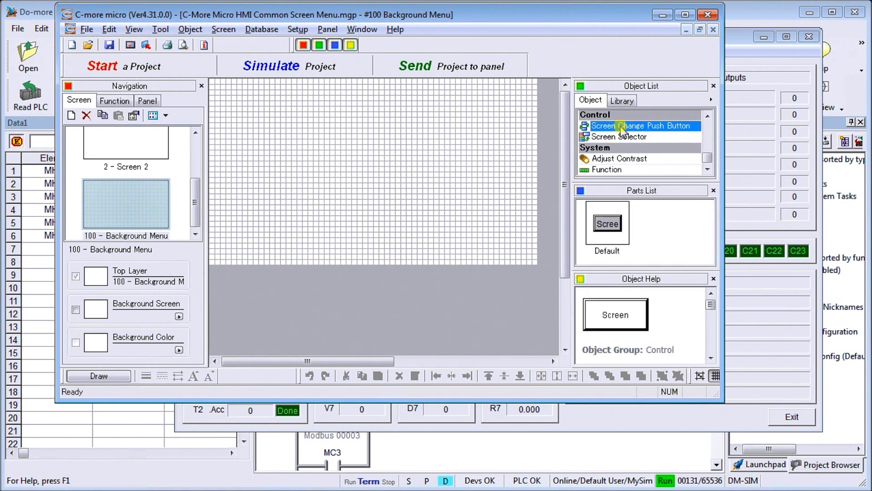
left_click_drag(631, 129, 233, 241)
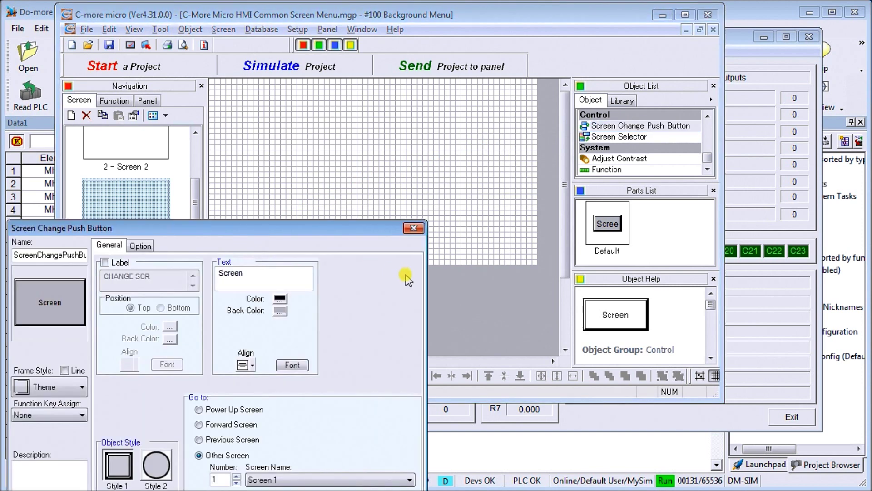
left_click_drag(253, 229, 301, 156)
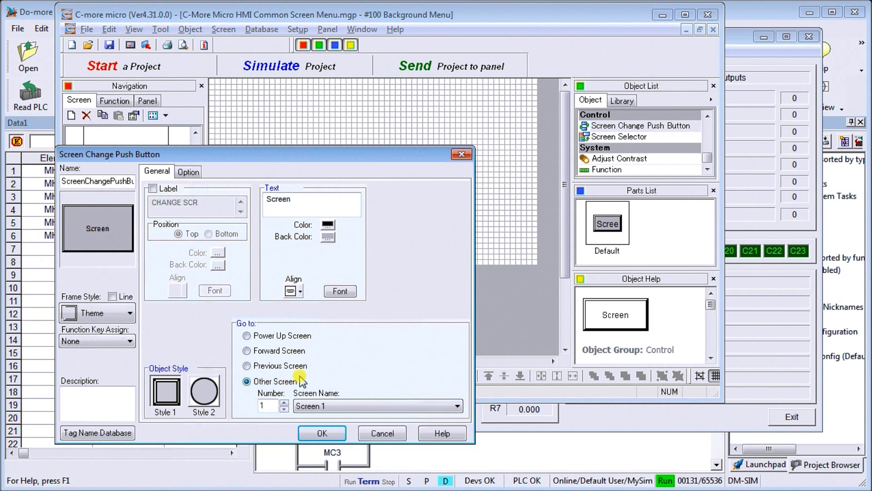
left_click(310, 406)
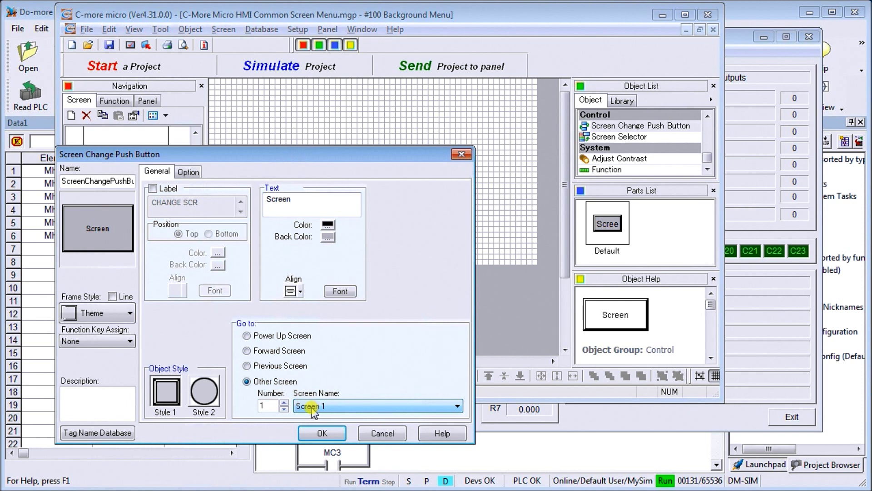
left_click_drag(304, 200, 247, 190)
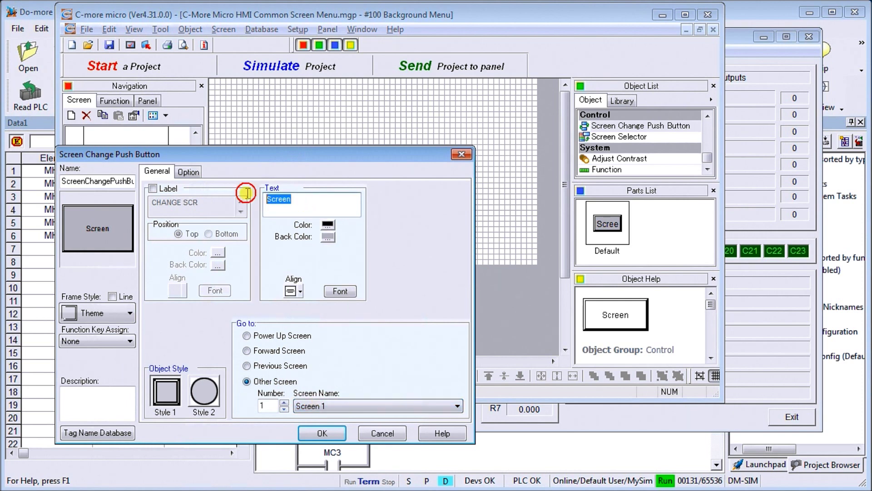
type("Main Menu")
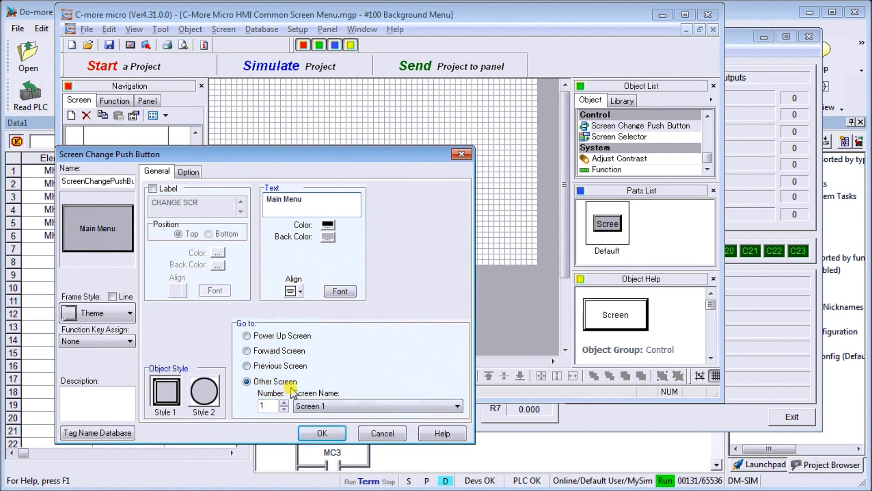
left_click(326, 433)
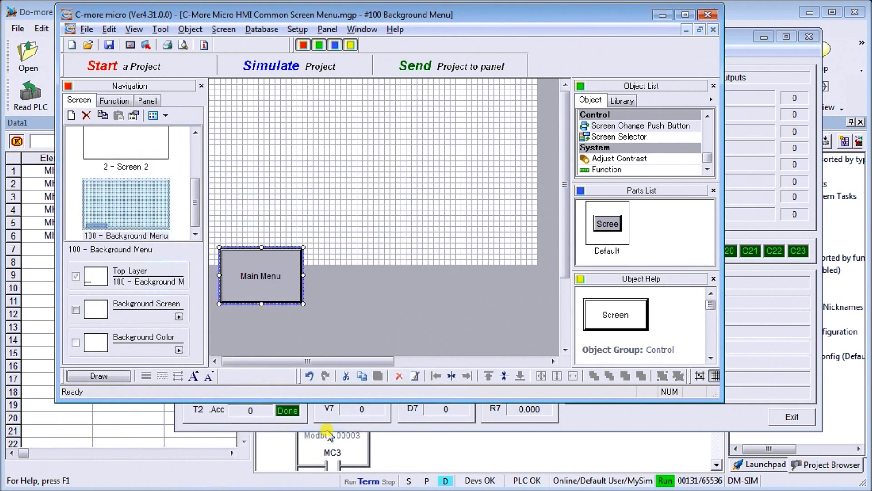
- Move the Main Menu button into the lower-left corner of the HMI screen and reduce its height and width
left_click_drag(268, 271, 256, 242)
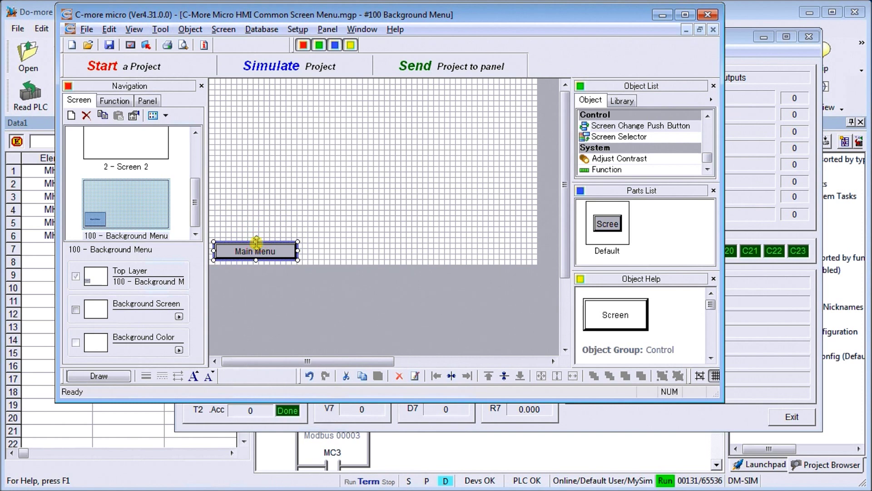
left_click_drag(255, 242, 255, 237)
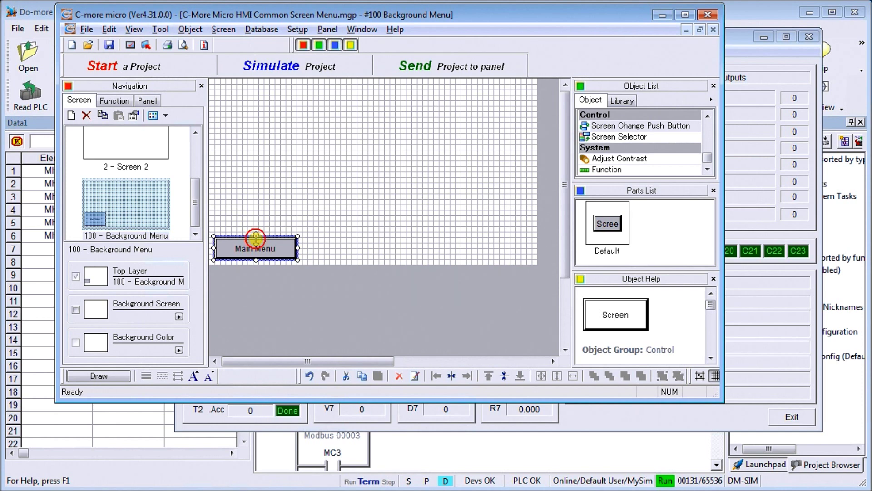
left_click_drag(255, 238, 281, 251)
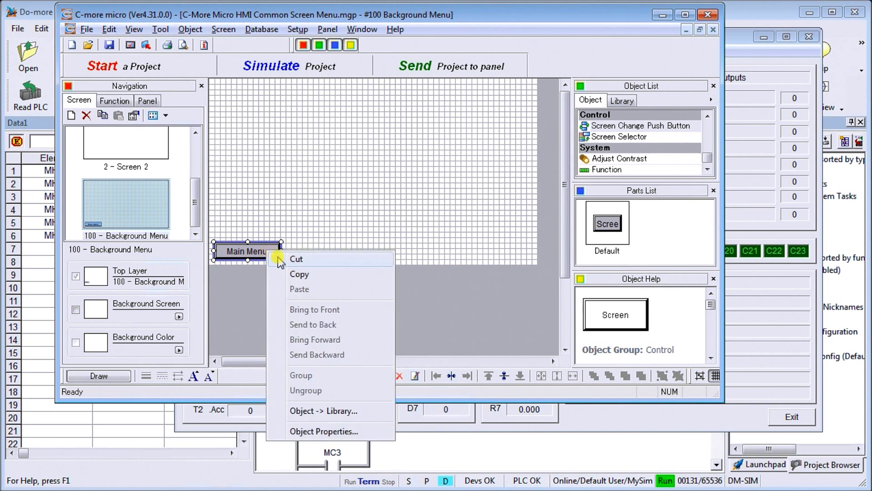
- Duplicate the Main Menu button and place the copy to its right on the same row, leaving a small gap
left_click(295, 274)
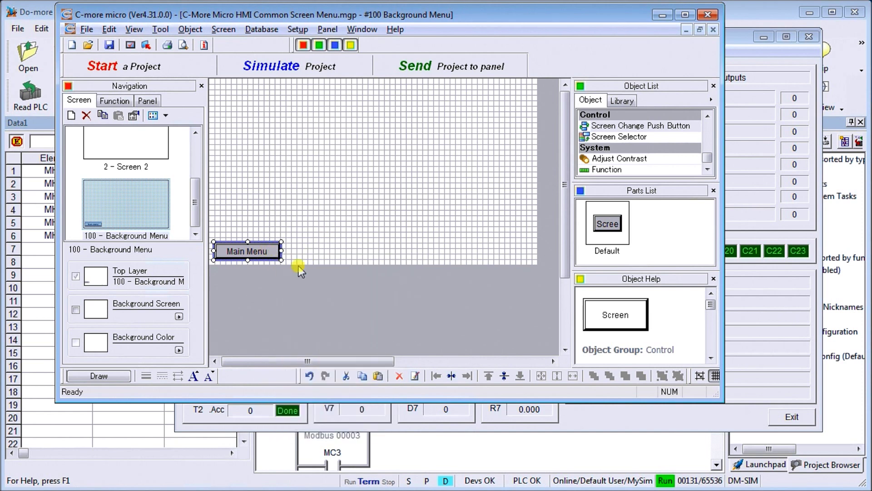
right_click(319, 214)
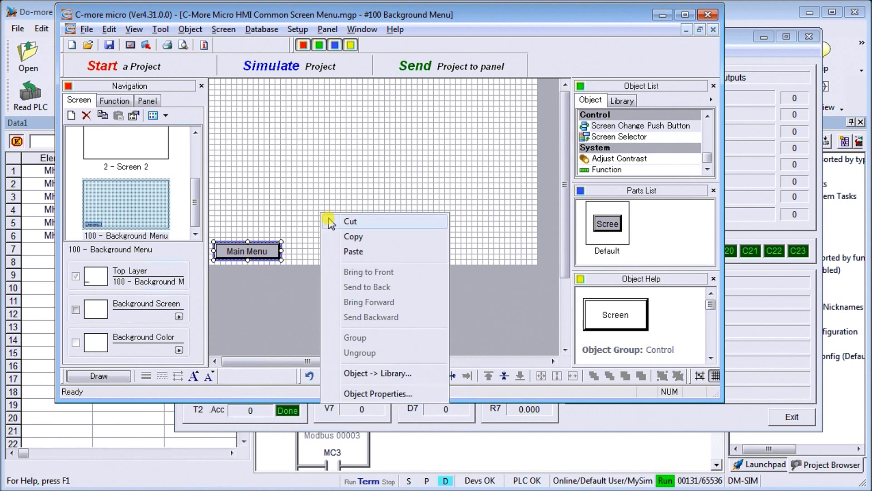
left_click(354, 251)
left_click_drag(272, 257, 337, 252)
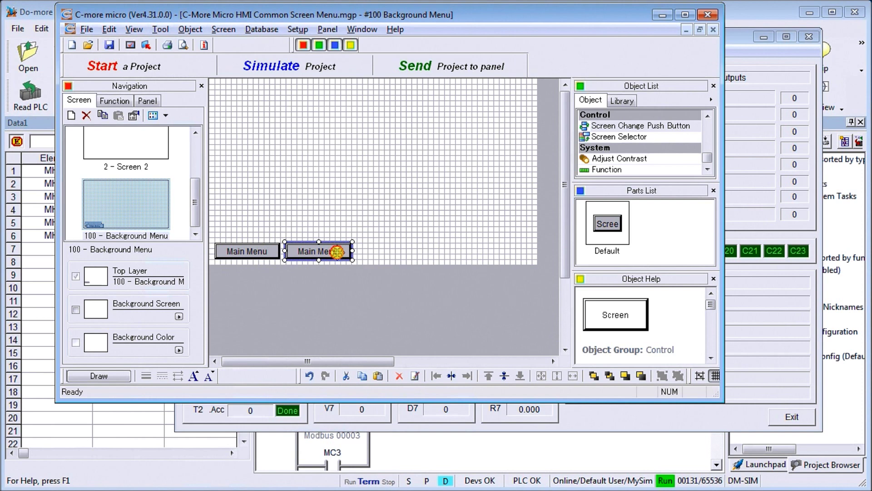
left_click_drag(337, 251, 347, 251)
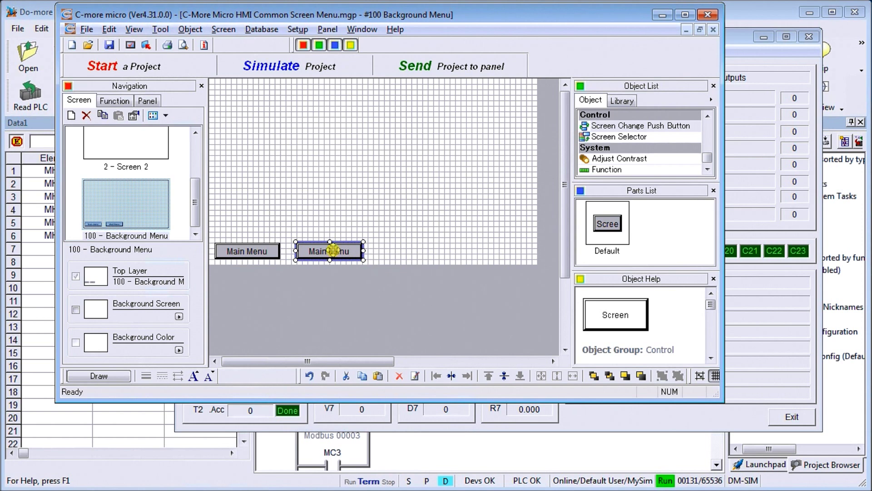
- Change the copied Main Menu button's text to "Next" and make it go to the Forward Screen
double_click(333, 250)
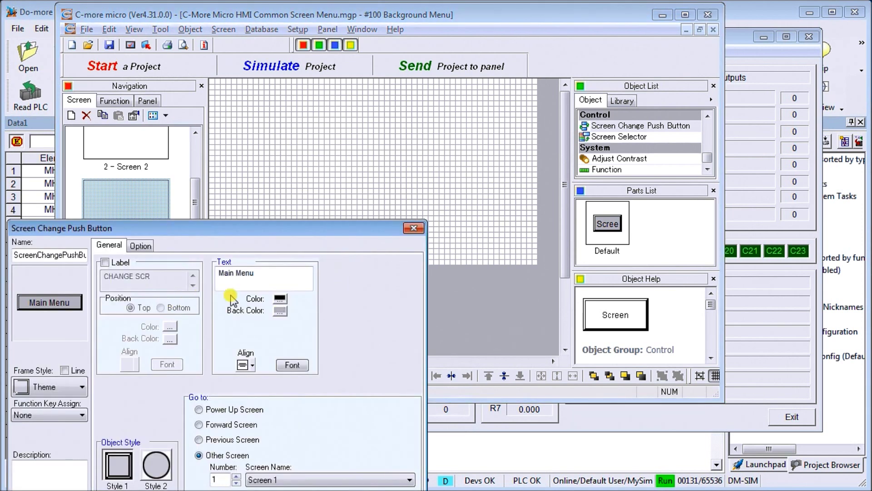
left_click_drag(263, 272, 197, 270)
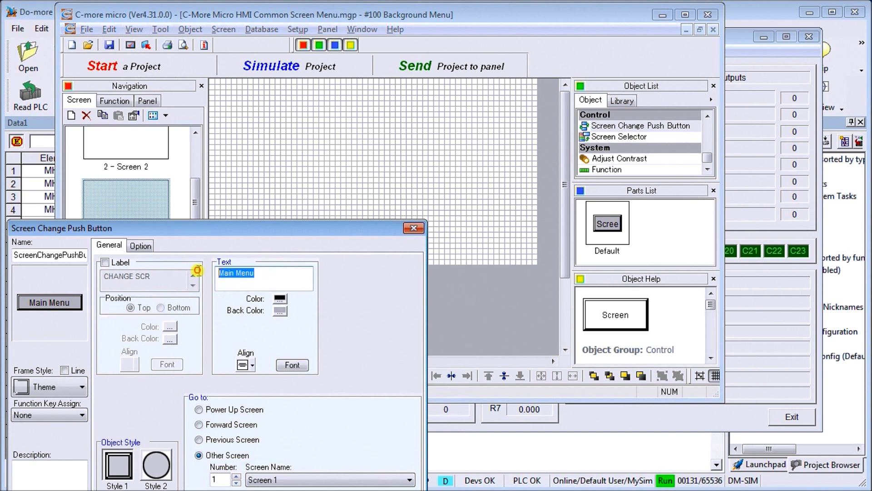
type("Next")
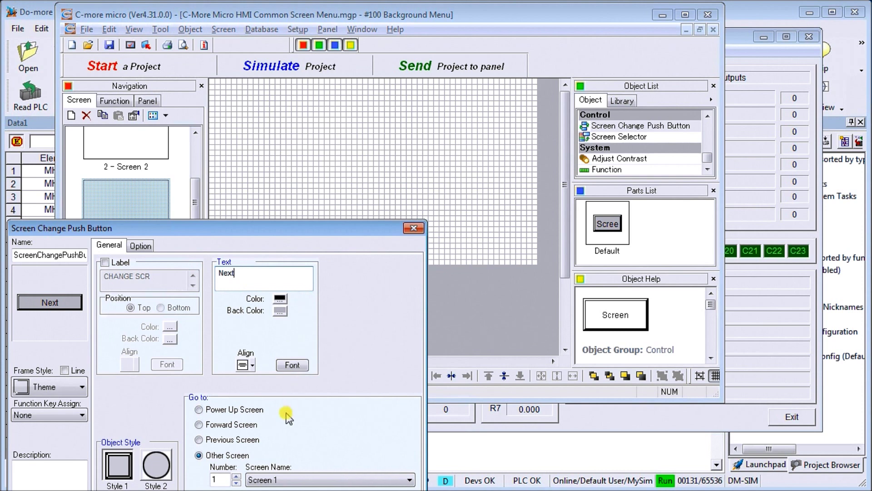
left_click(198, 425)
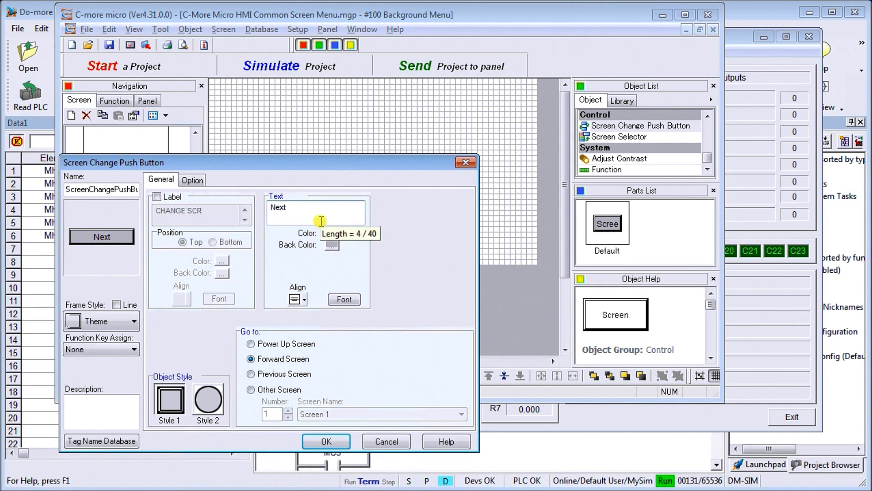
left_click(327, 441)
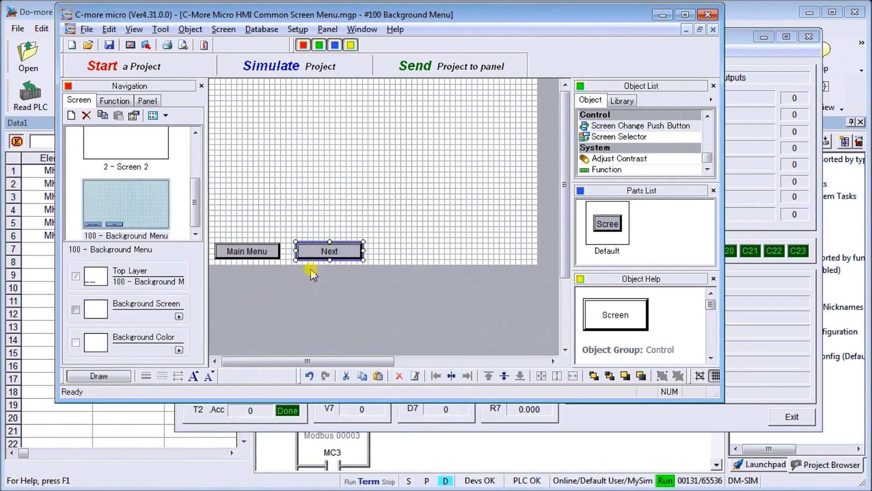
- Duplicate the Next button and place the copy to its right on the same row, leaving a small gap
right_click(323, 251)
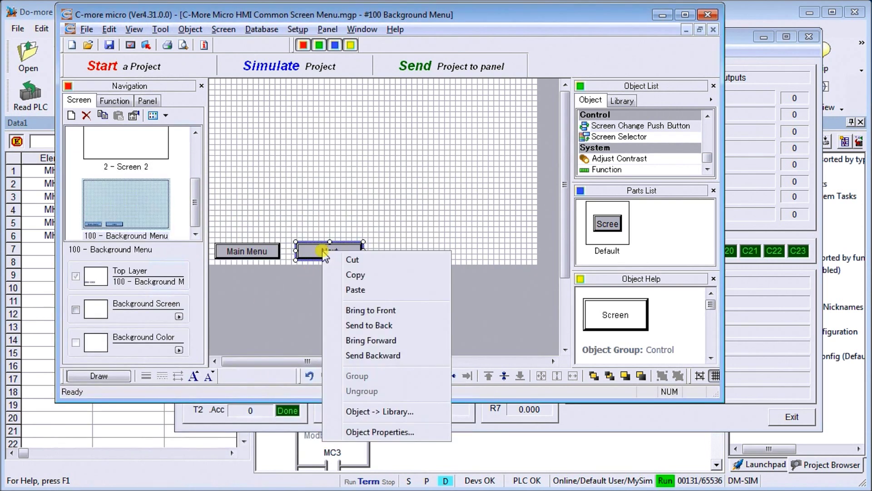
left_click(355, 275)
left_click(389, 254)
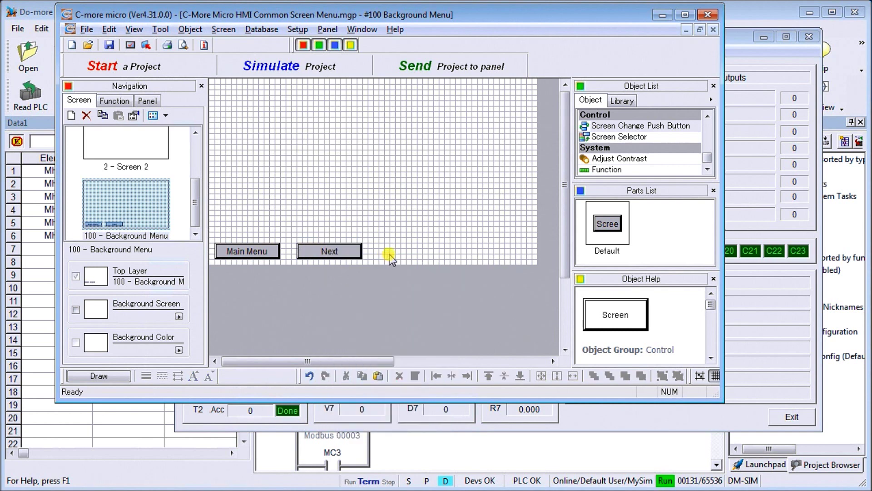
right_click(391, 253)
left_click(409, 291)
left_click(335, 253)
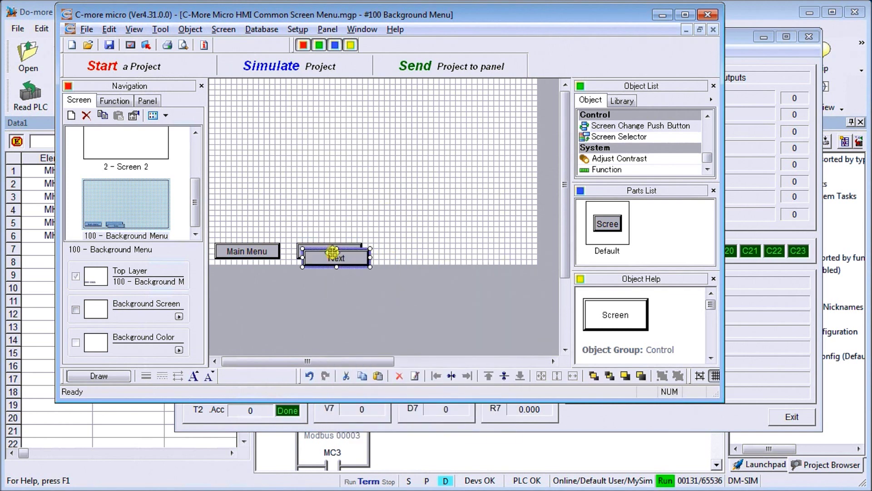
left_click_drag(335, 258, 407, 250)
- Change the copied Next button's text to "Previous" and make it go to the Previous Screen
double_click(412, 253)
left_click_drag(306, 231, 366, 129)
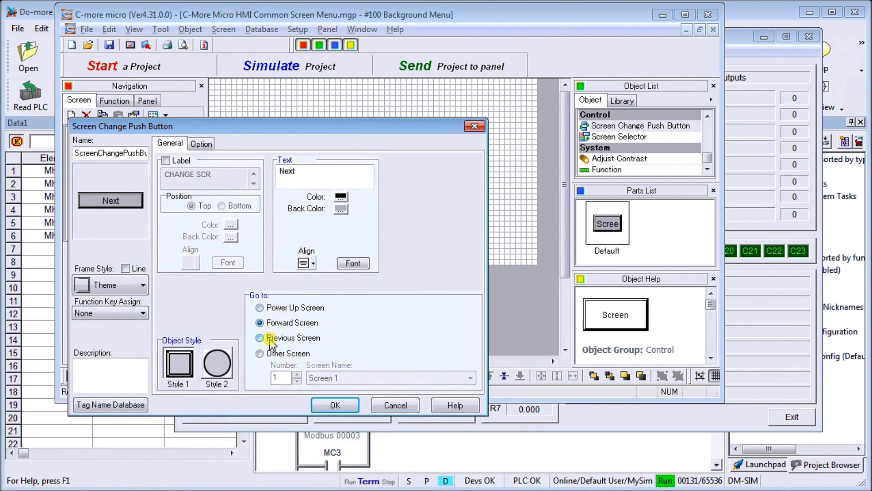
left_click_drag(318, 174, 215, 170)
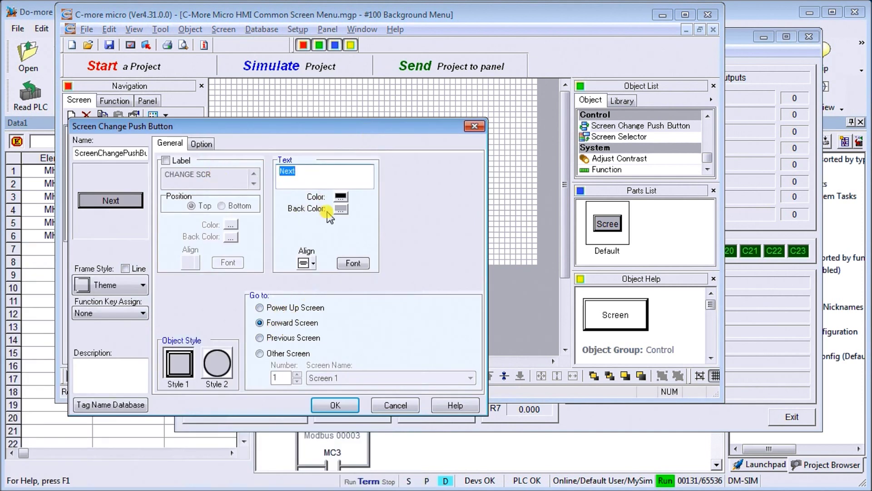
type("Previous")
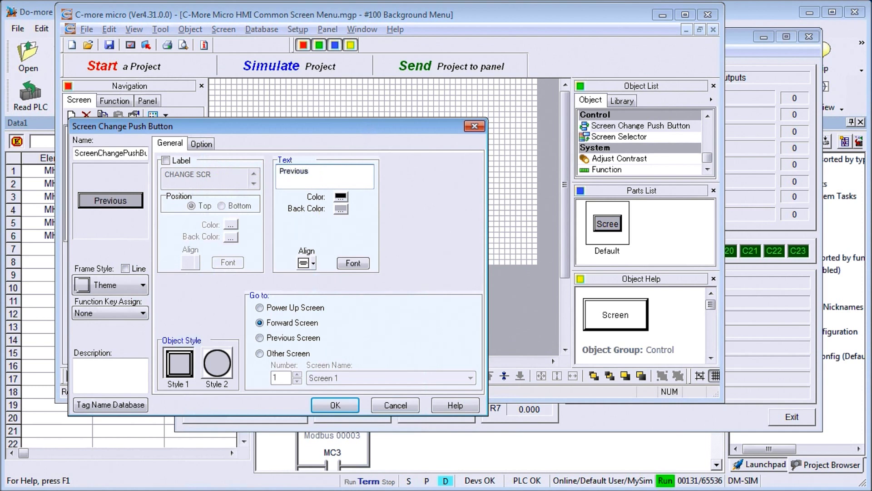
left_click(260, 338)
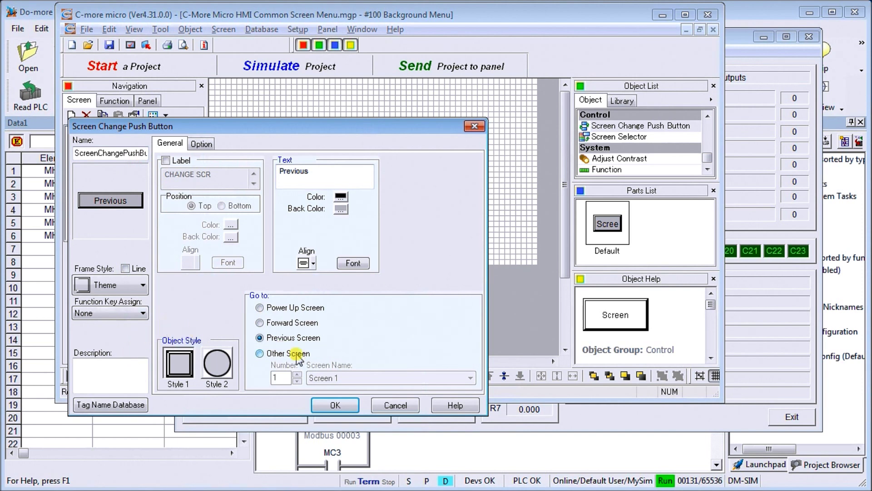
left_click(330, 406)
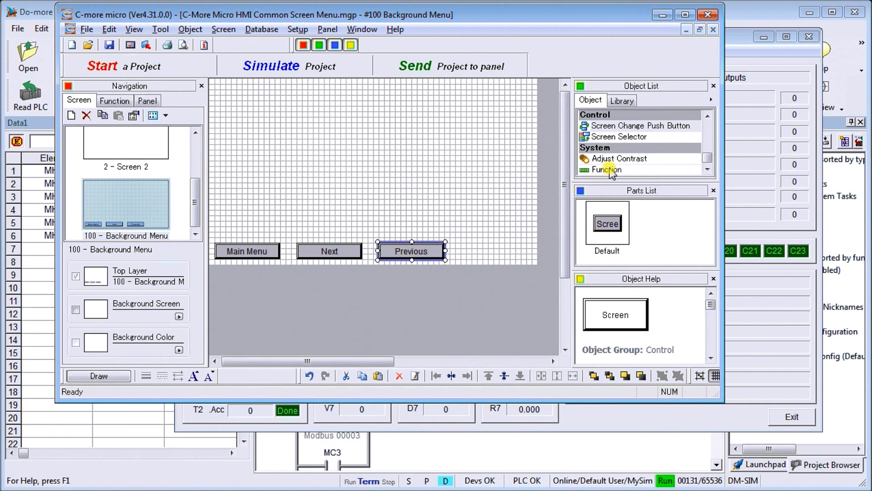
- Add a Screen Selector near the screen's lower-right corner, excluding 100 - Background Menu from its current screen list
left_click(618, 136)
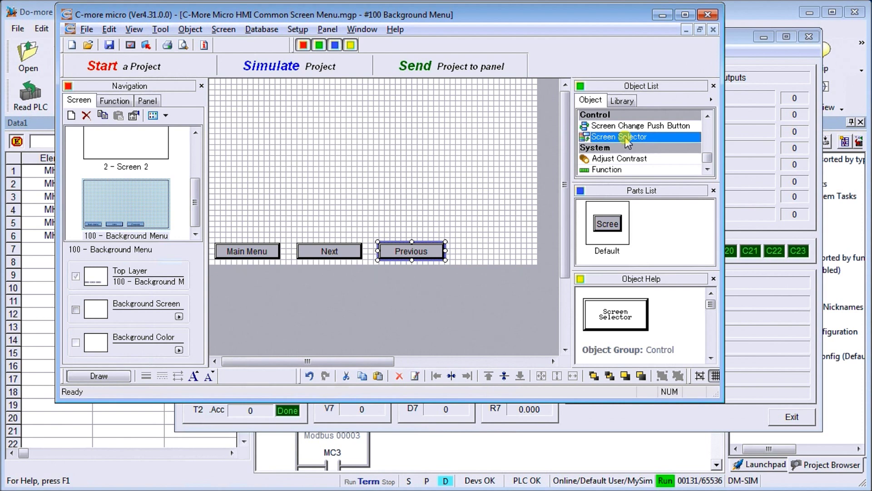
left_click_drag(626, 137, 481, 210)
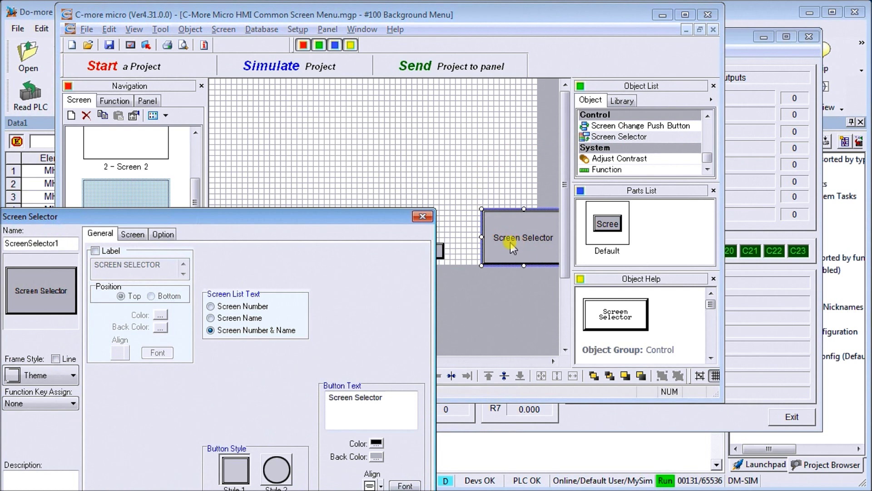
left_click_drag(235, 214, 339, 111)
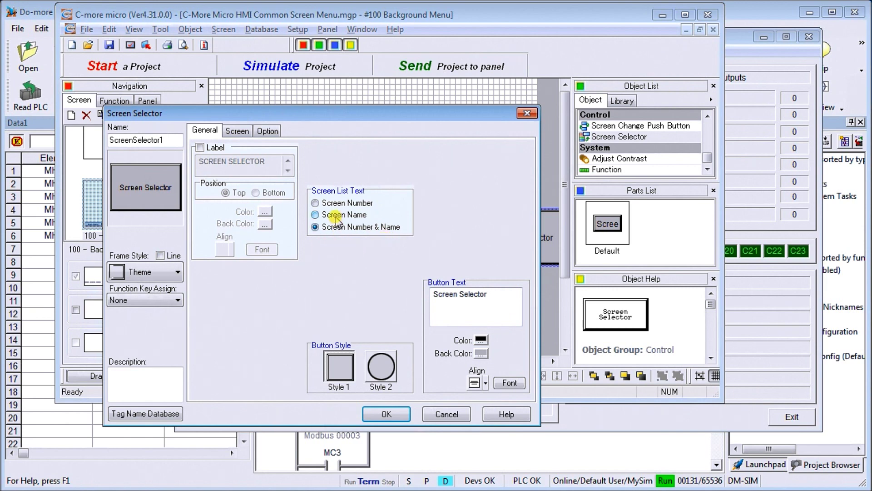
left_click(237, 131)
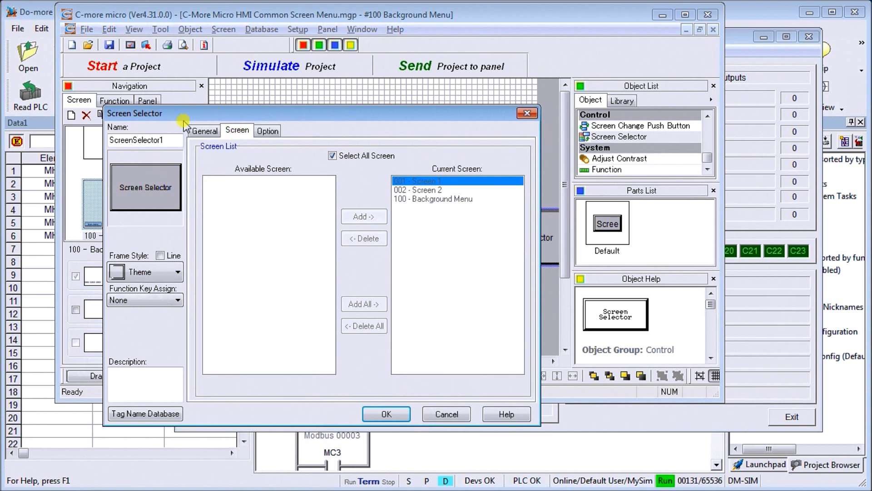
left_click(333, 156)
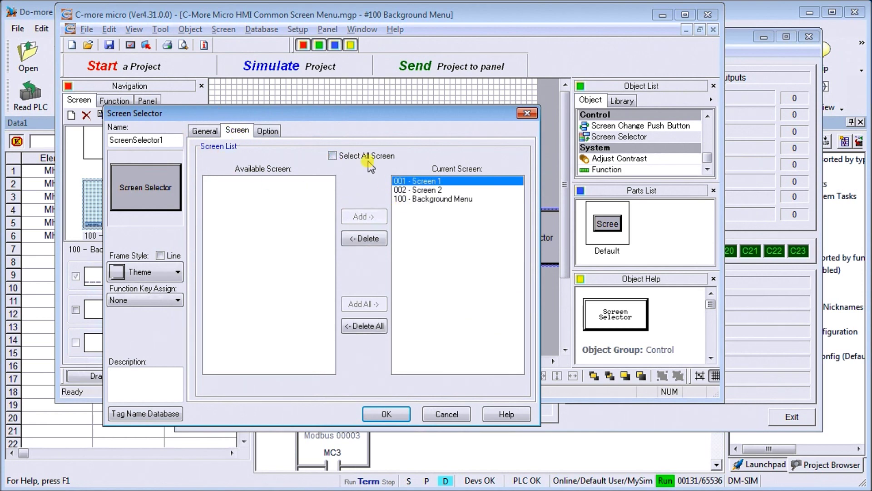
left_click(443, 200)
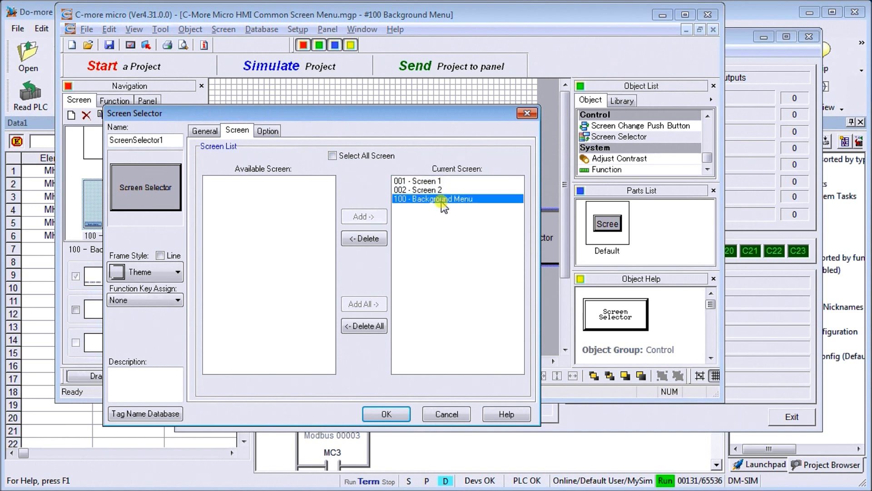
left_click(372, 241)
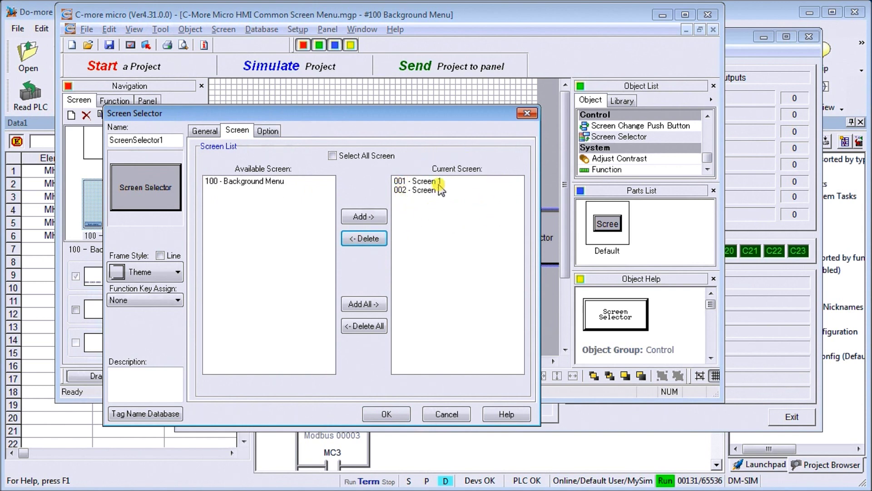
left_click(386, 414)
- Fit the Screen Selector into the lower-right corner beside the Previous button, reducing its height and width to match the button row
left_click(516, 241)
left_click_drag(515, 242, 494, 241)
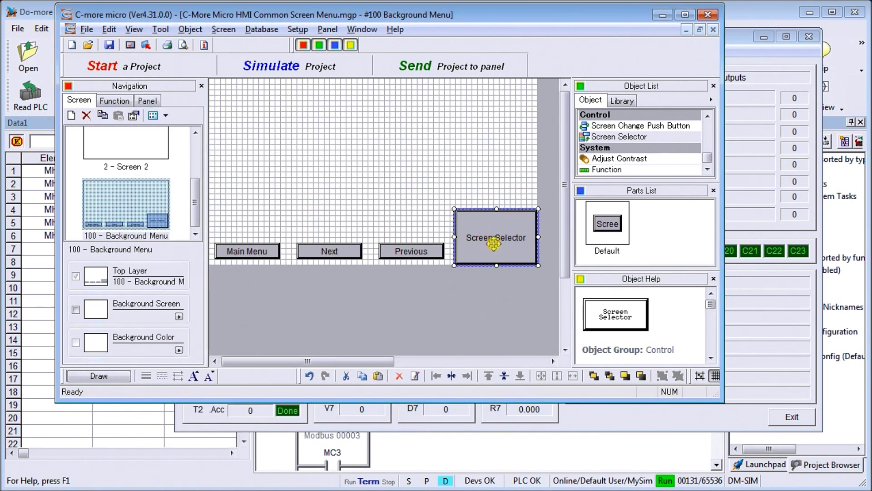
left_click_drag(496, 209, 531, 249)
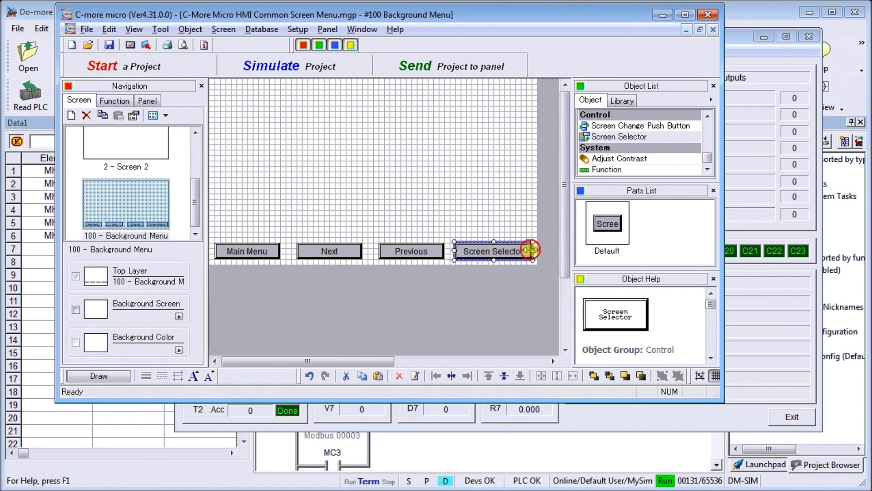
left_click(479, 295)
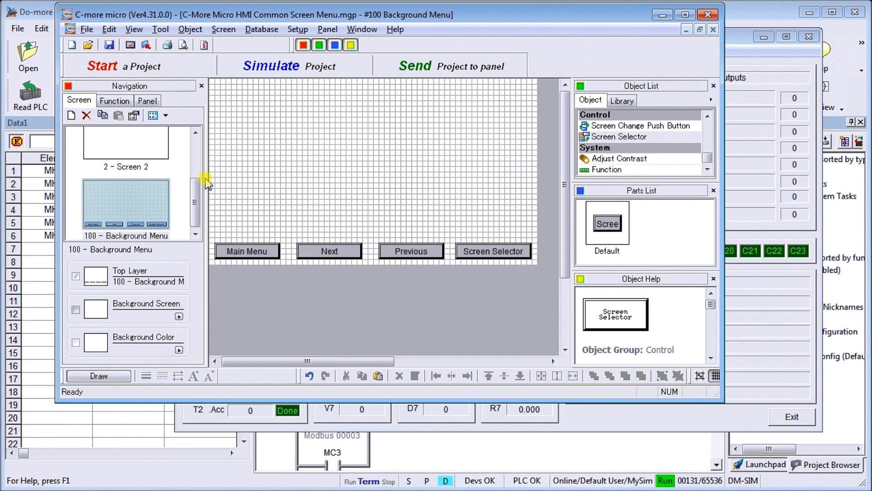
- Enable a background screen for Screen 1 and assign 100 - Background Menu to it
left_click_drag(195, 179, 195, 139)
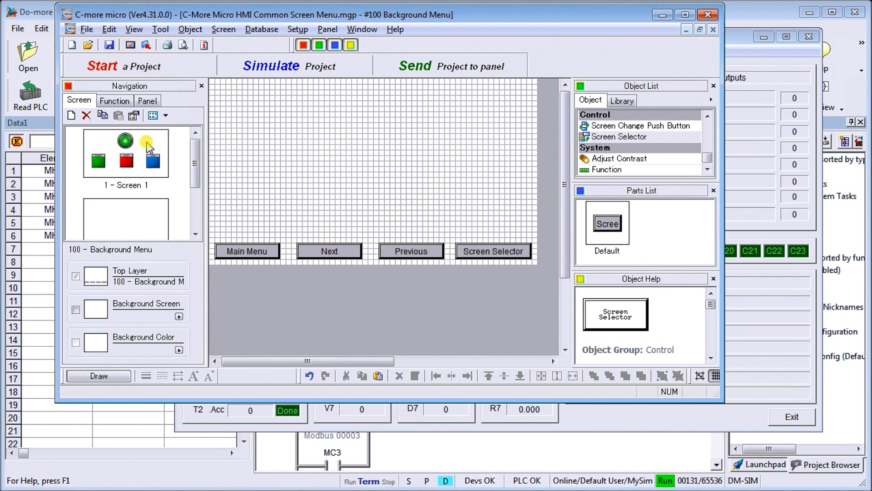
double_click(146, 152)
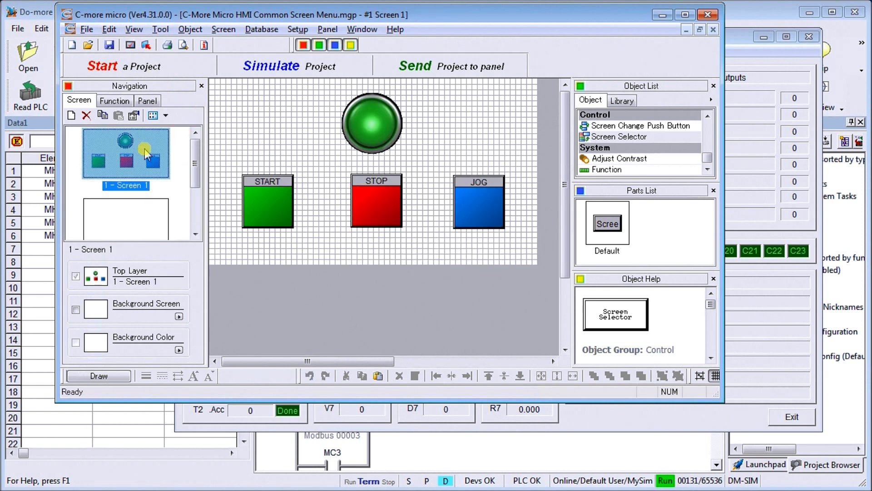
left_click(76, 310)
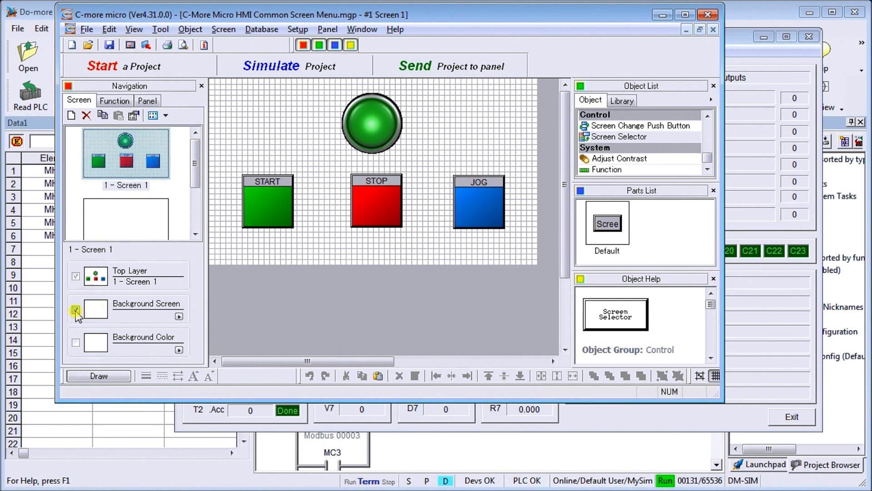
left_click(178, 317)
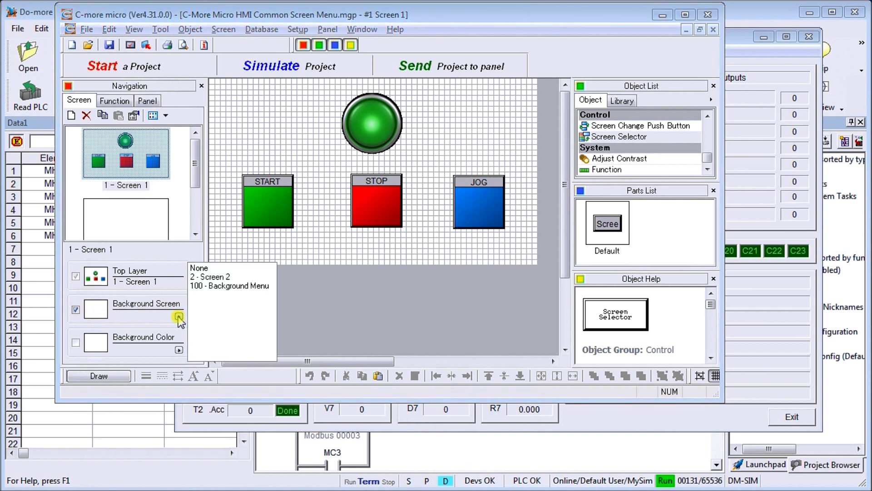
left_click(212, 286)
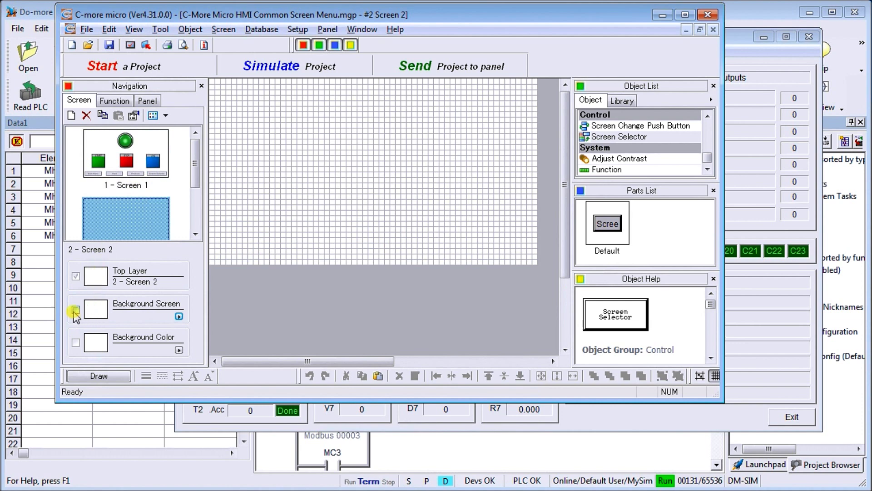
- Enable a background screen for Screen 2 and choose 100 - Background Menu as its source
left_click_drag(191, 176, 192, 193)
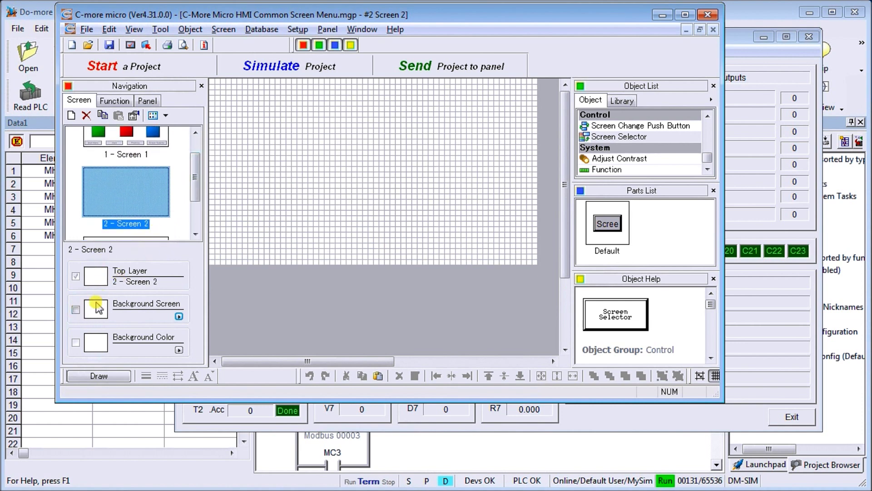
left_click(75, 309)
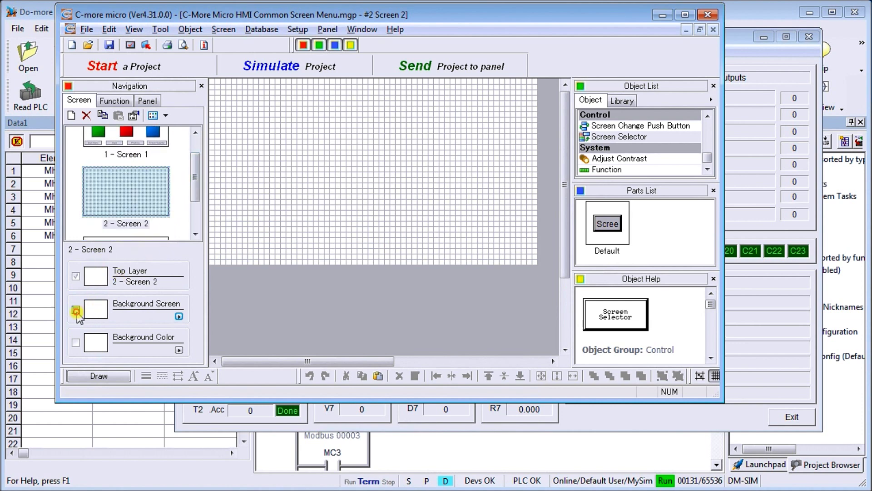
left_click(179, 316)
left_click(229, 290)
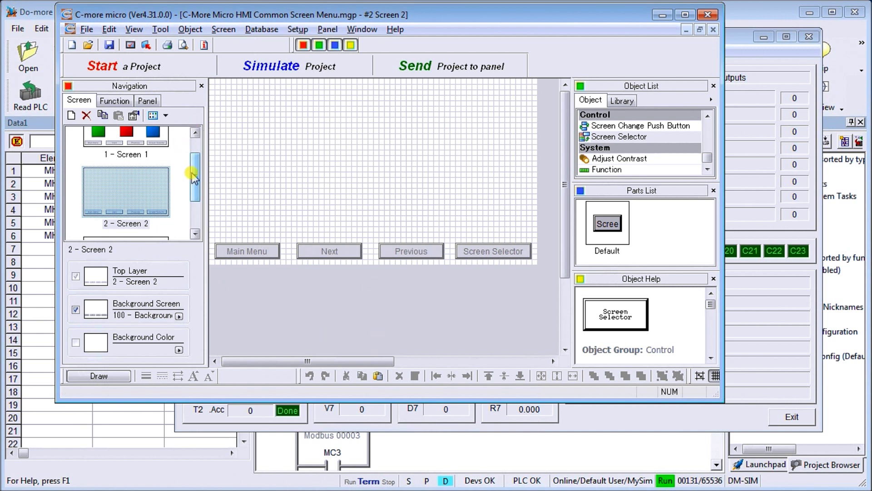
- Rename Screen 1 as Motor Start Stop Jog, keeping its screen number 1
left_click_drag(195, 175, 195, 166)
left_click(154, 159)
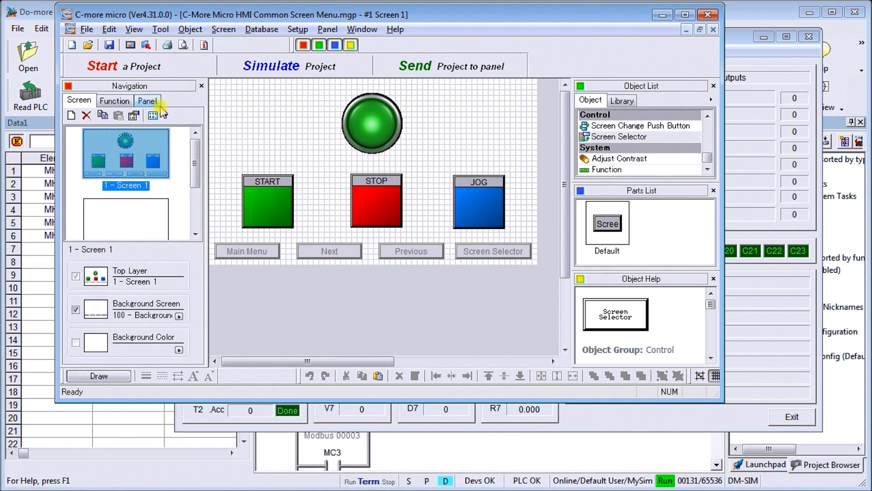
left_click(154, 144)
right_click(155, 144)
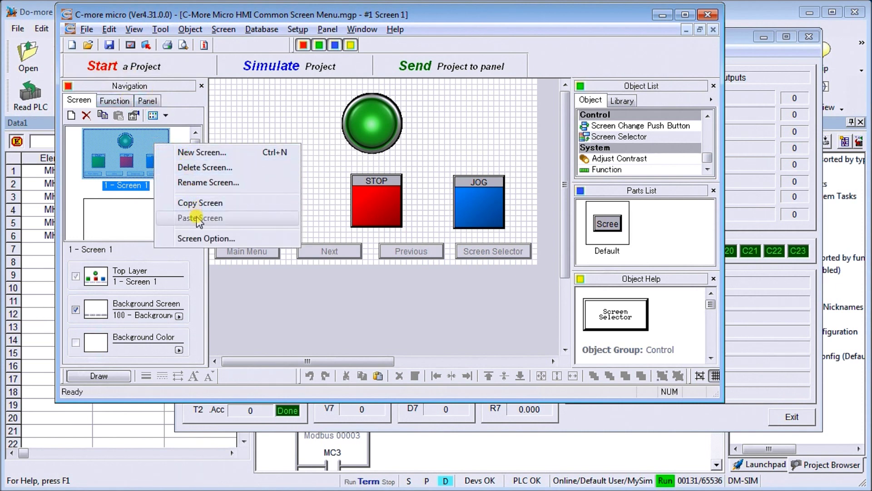
left_click(207, 182)
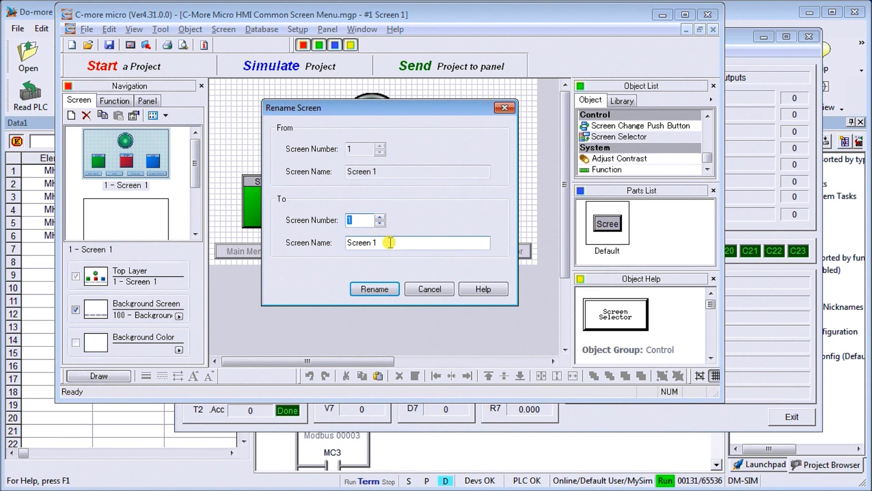
left_click_drag(390, 242, 322, 243)
type("Motor Start Stop Jog")
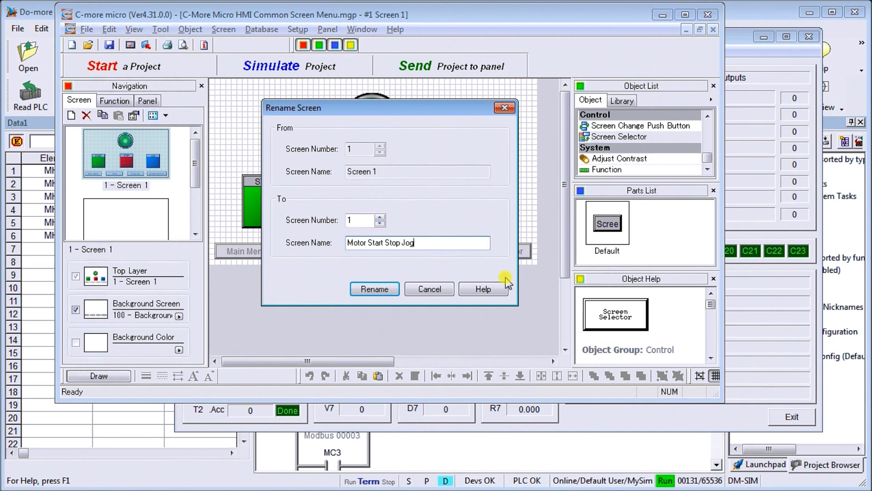
left_click(371, 289)
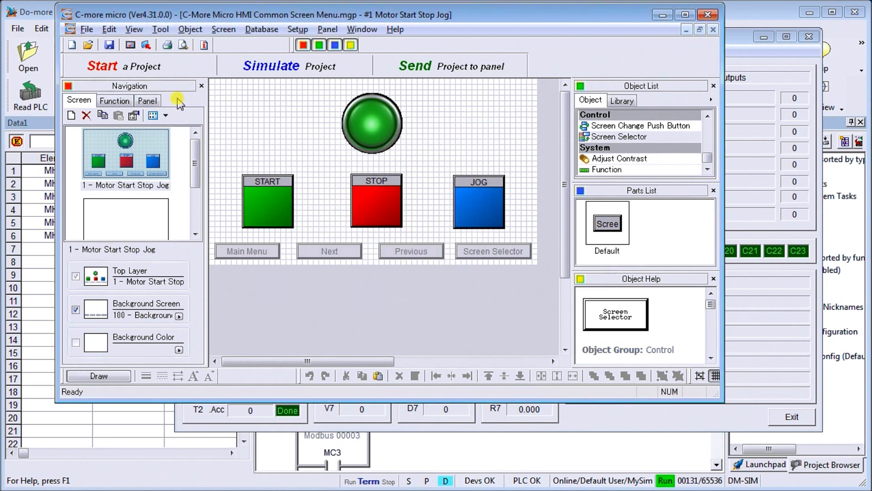
- Rename Screen 2 as Blank, keeping its screen number 2
left_click(130, 225)
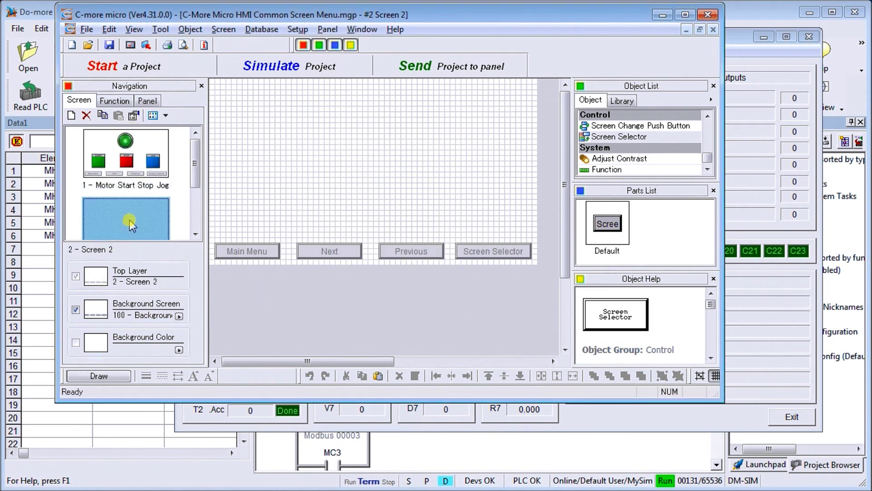
right_click(129, 225)
left_click(159, 258)
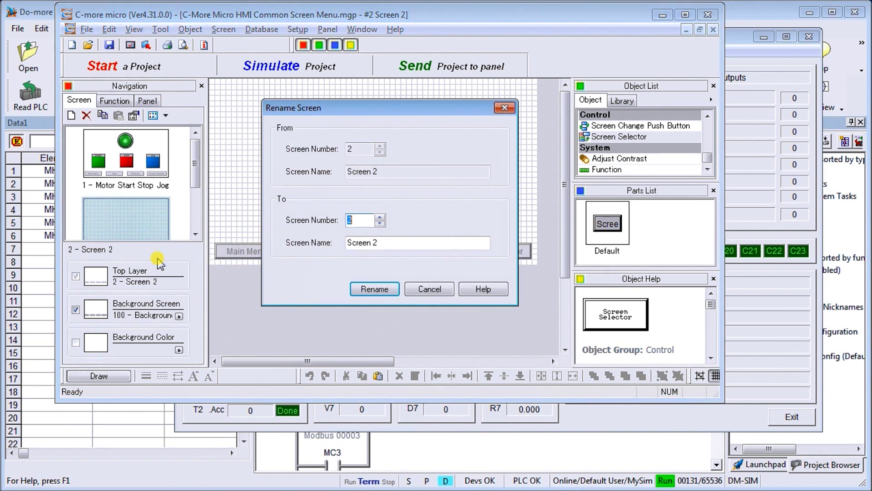
left_click_drag(380, 242, 335, 242)
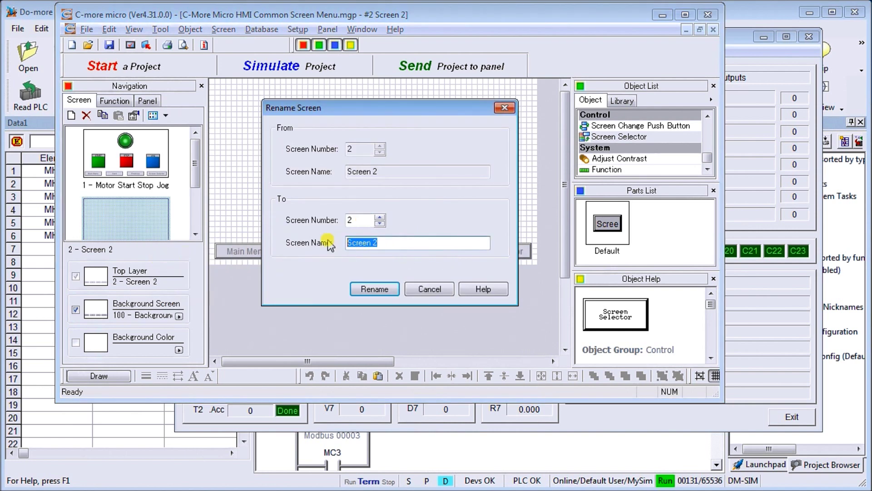
type("Blank")
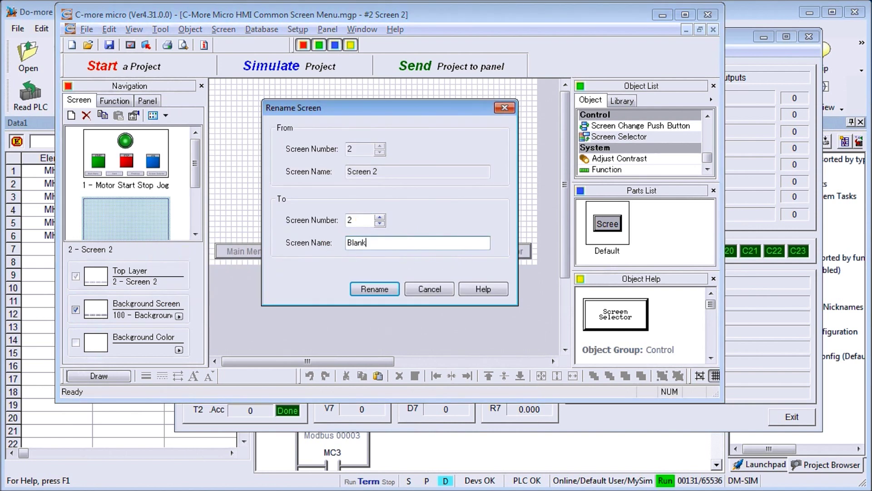
left_click(374, 288)
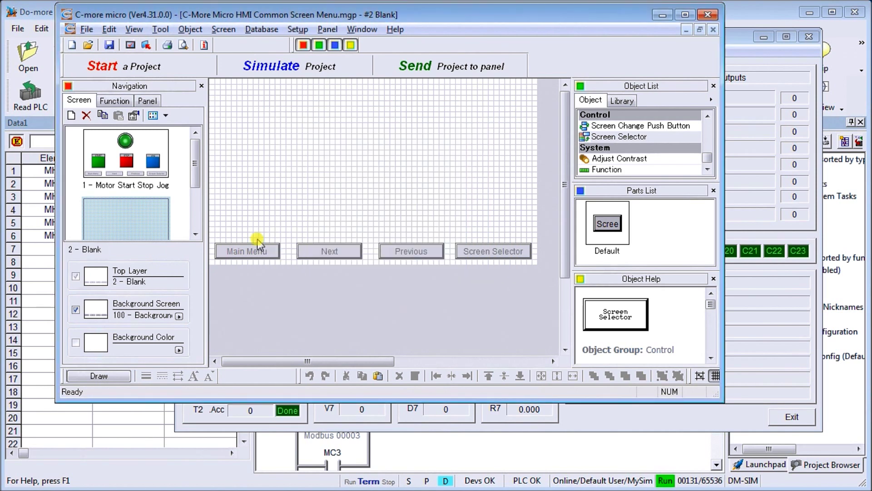
- Save the project and transfer it to the panel over Ethernet at 192.168.1.15
left_click(142, 159)
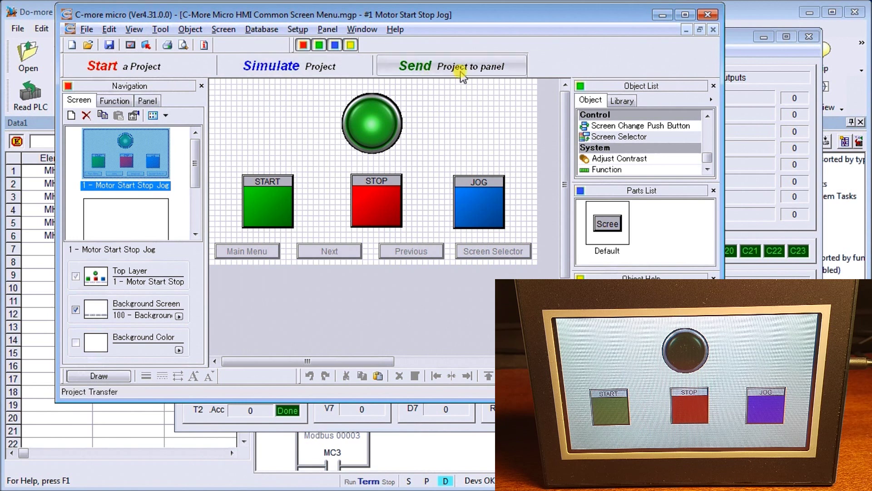
left_click(443, 68)
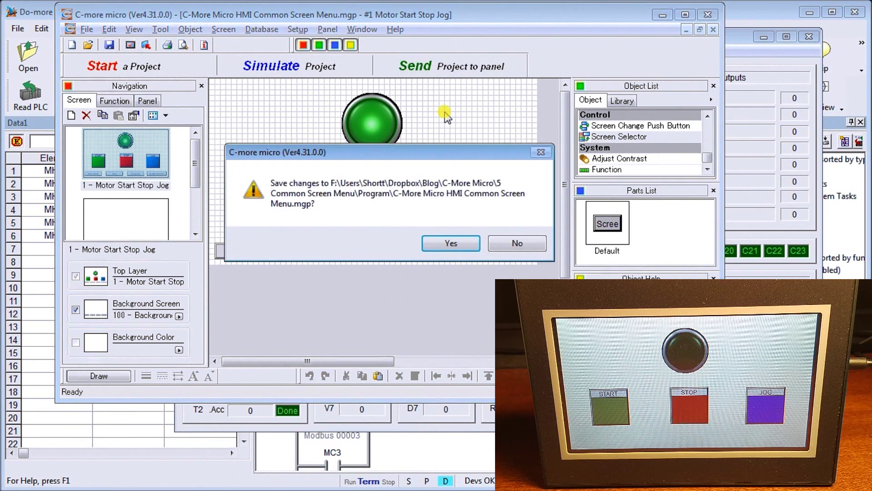
left_click(449, 241)
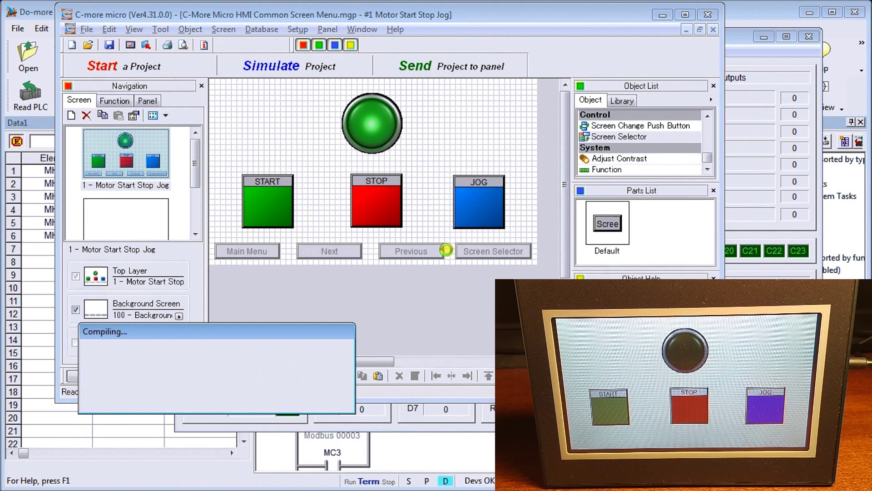
left_click_drag(250, 174, 253, 34)
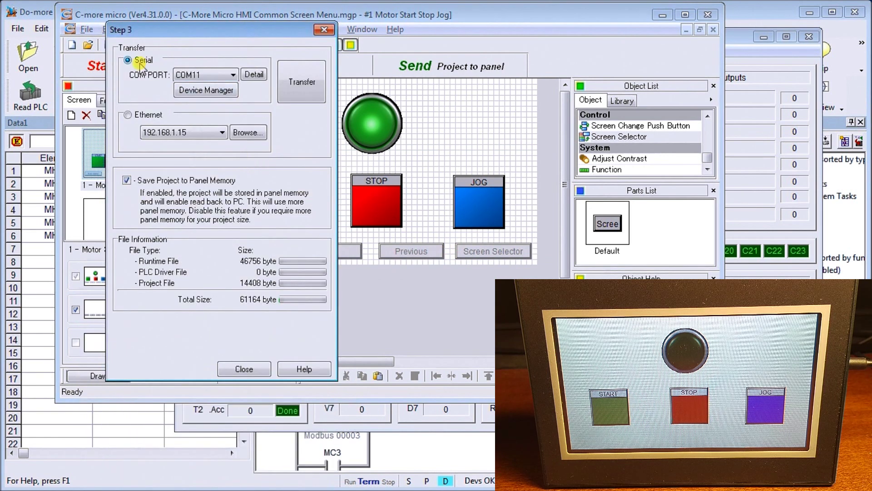
left_click(129, 115)
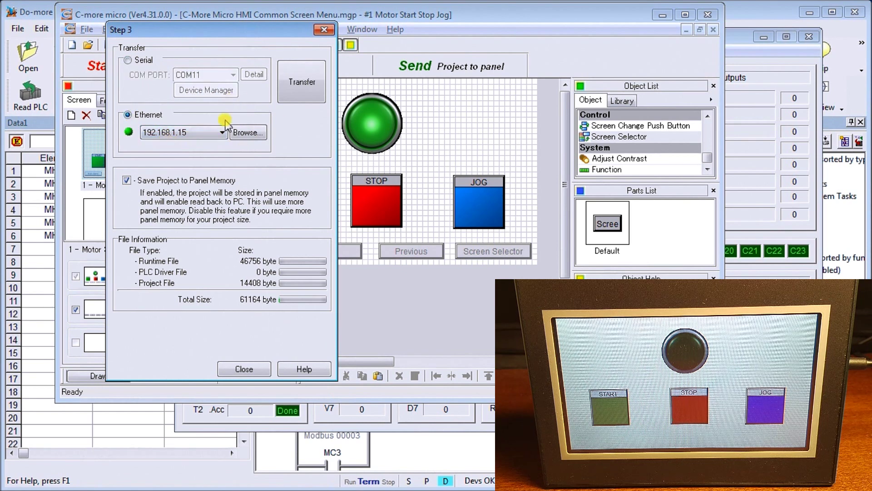
left_click(313, 81)
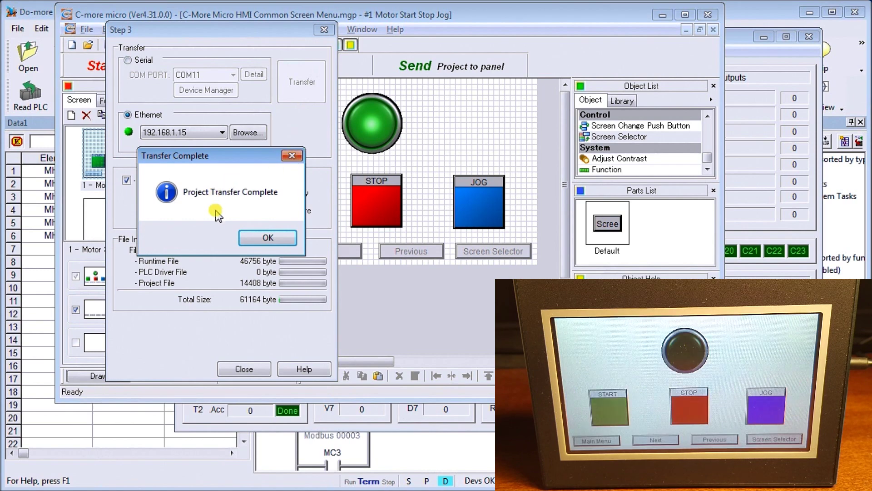
left_click(268, 241)
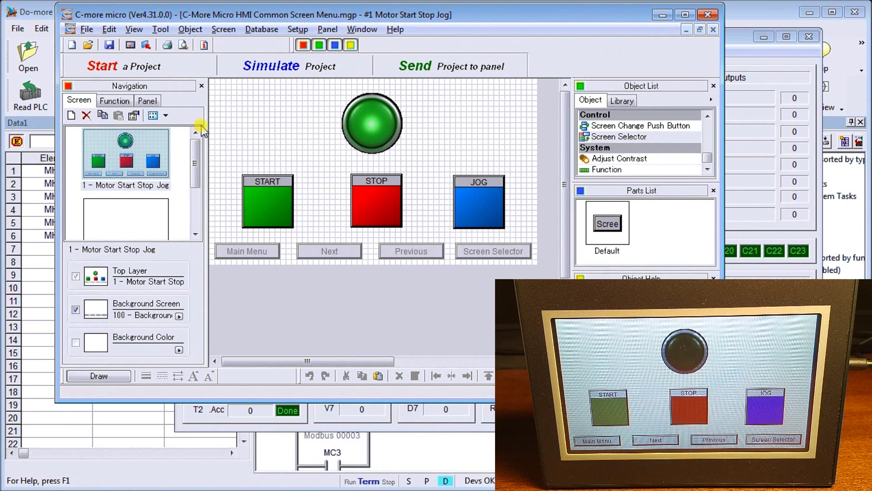
- Switch to Do-more Designer and examine the $Main ladder's start, stop and jog rungs and the rung tracking HMI screen changes
left_click(660, 16)
left_click(632, 37)
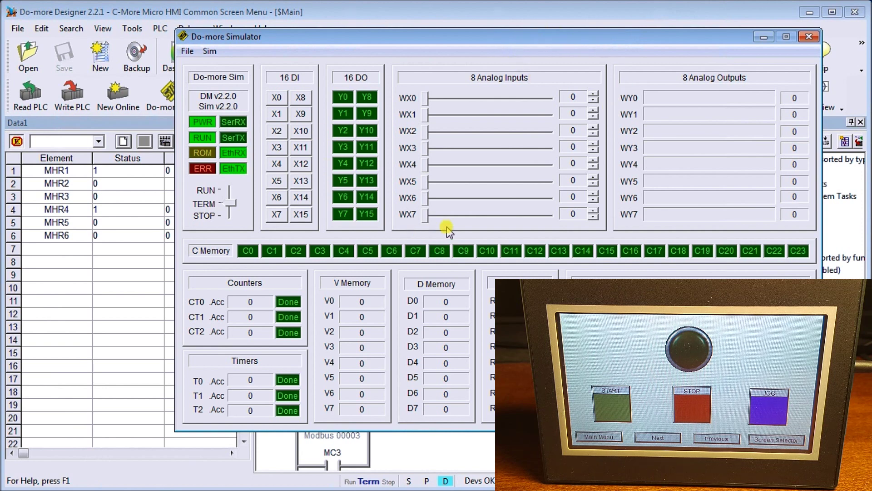
left_click(460, 9)
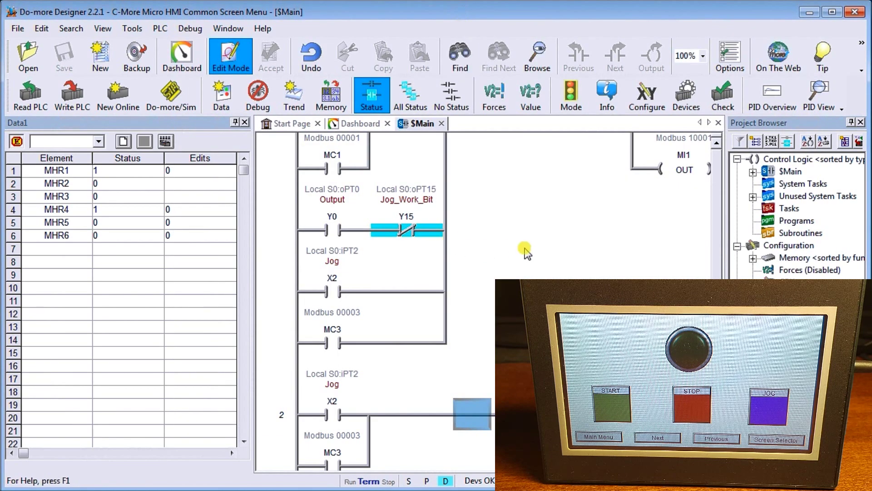
scroll(525, 215, "up", 2)
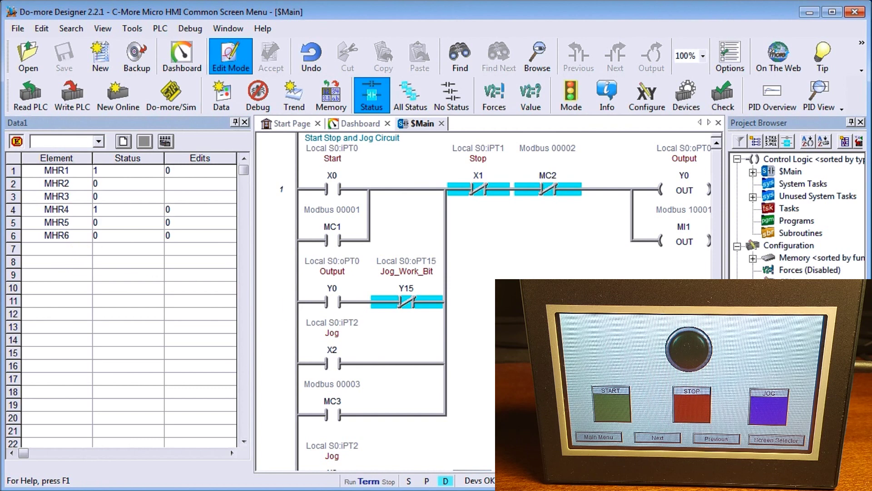
left_click_drag(718, 154, 718, 193)
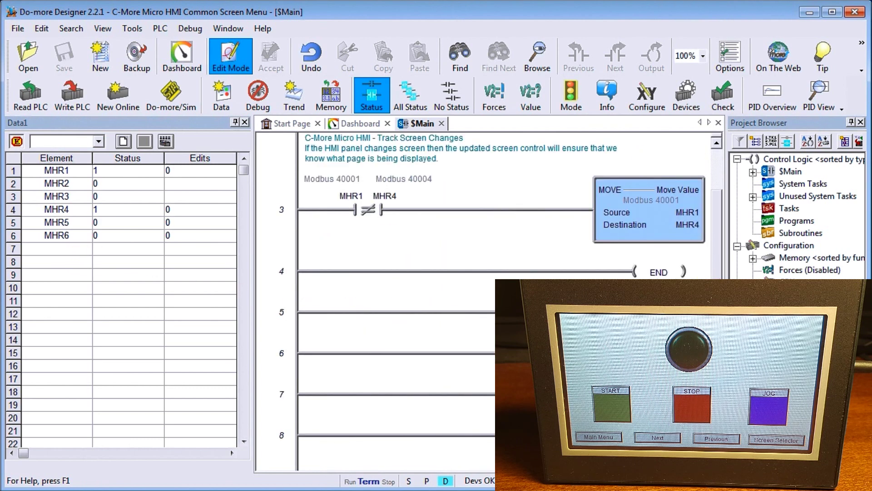
left_click(716, 143)
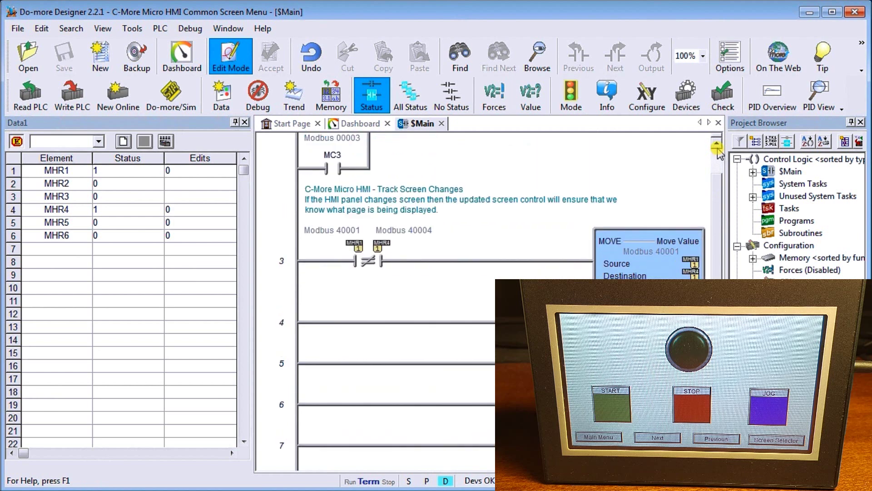
left_click(716, 143)
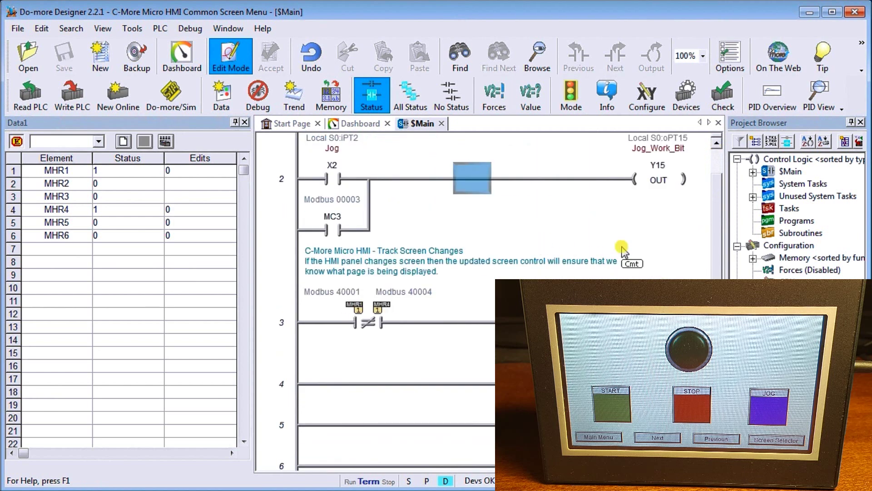
left_click(719, 268)
scroll(504, 205, "down", 3)
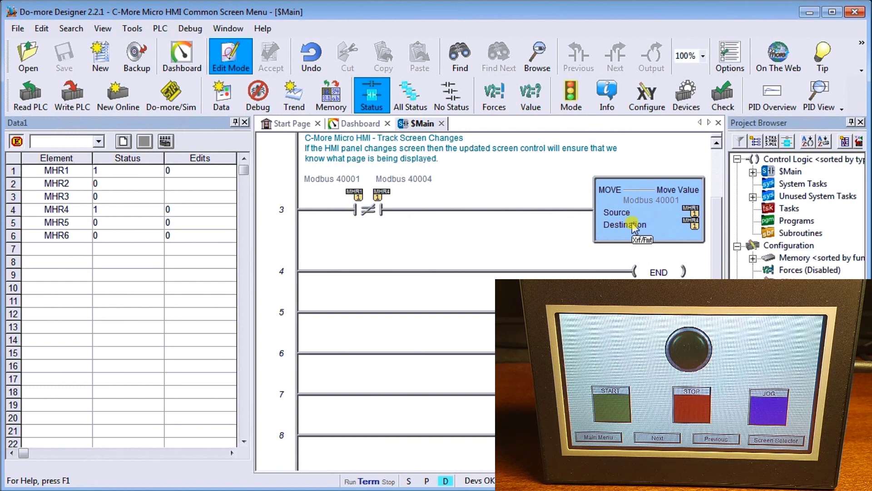
left_click(656, 212)
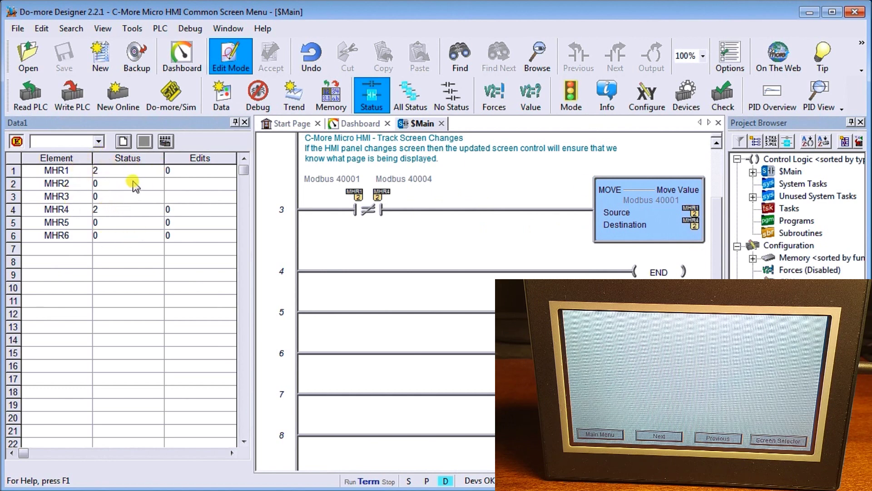
- Write the value 1 to MHR1 in the Data1 view, and switch back to C-more micro
left_click(179, 172)
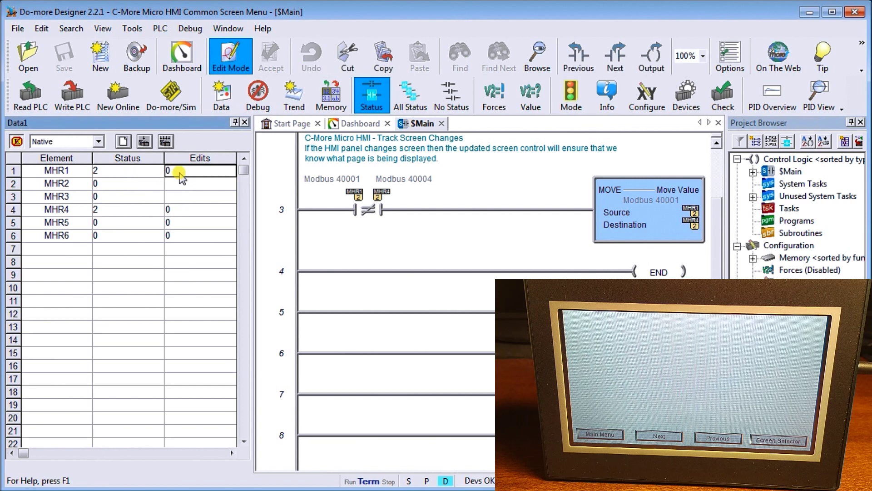
left_click(180, 172)
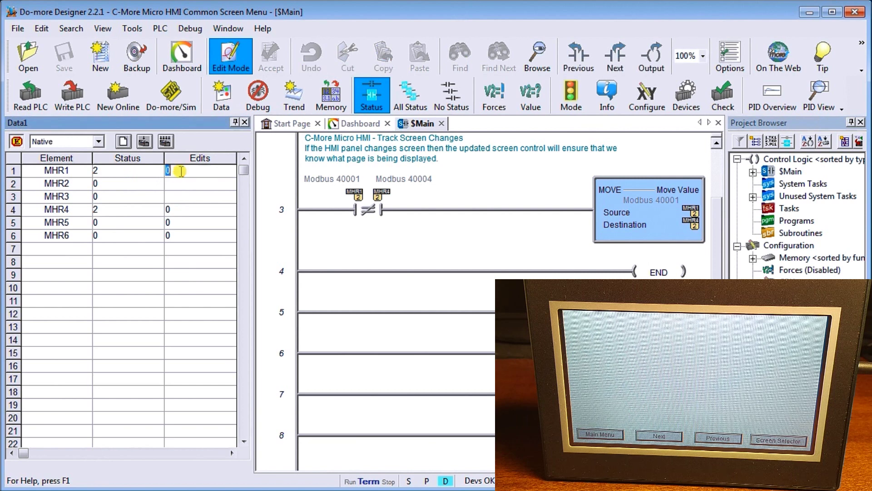
type("1")
key("Return")
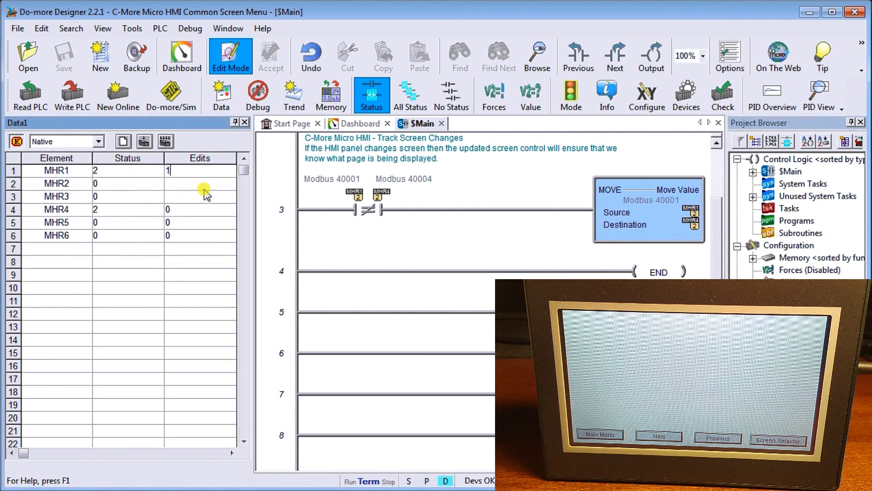
left_click(145, 143)
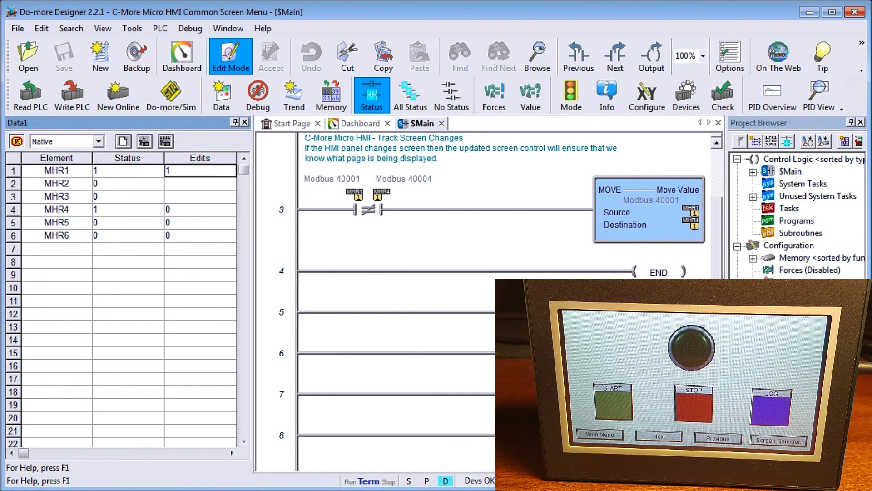
key("alt+Tab")
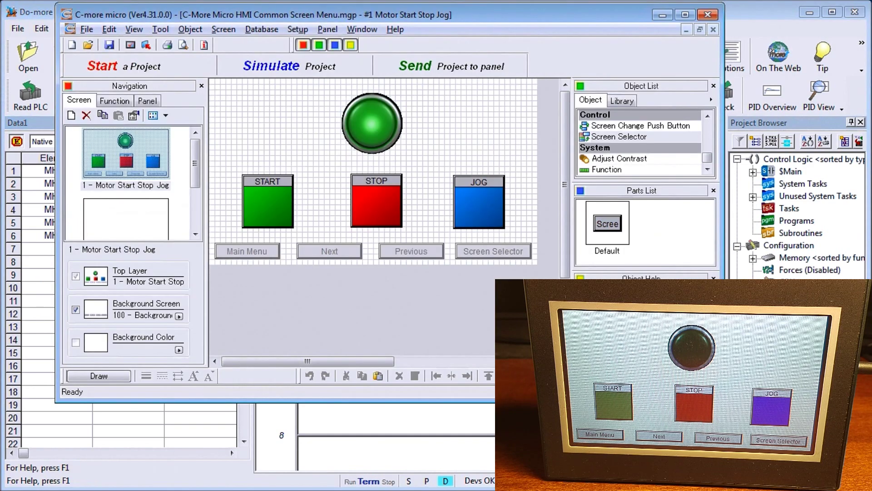